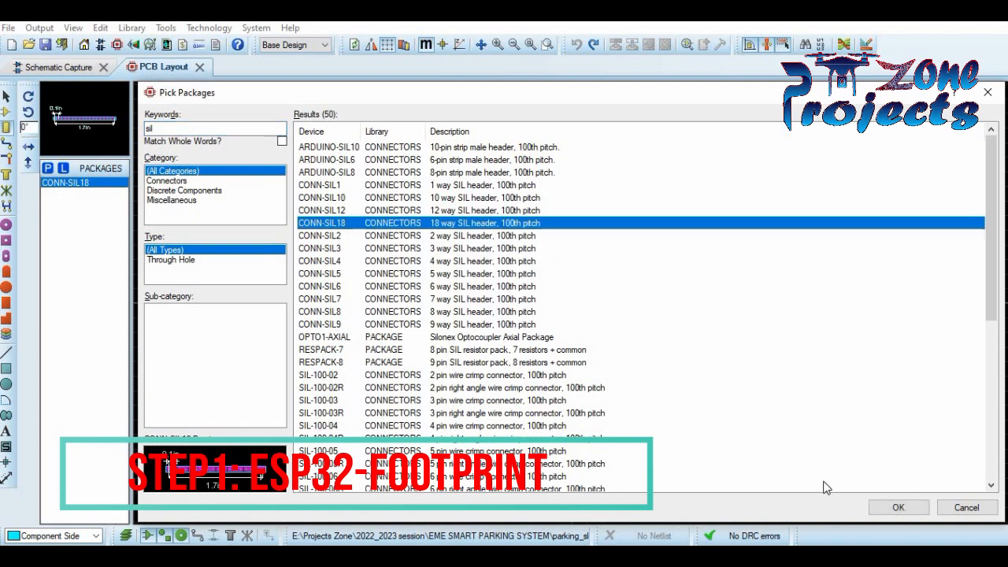
- Place the 18-pin CONN-SIL18 single-in-line header footprint on the board canvas
{"action": "left_click", "coordinate": [426, 201]}
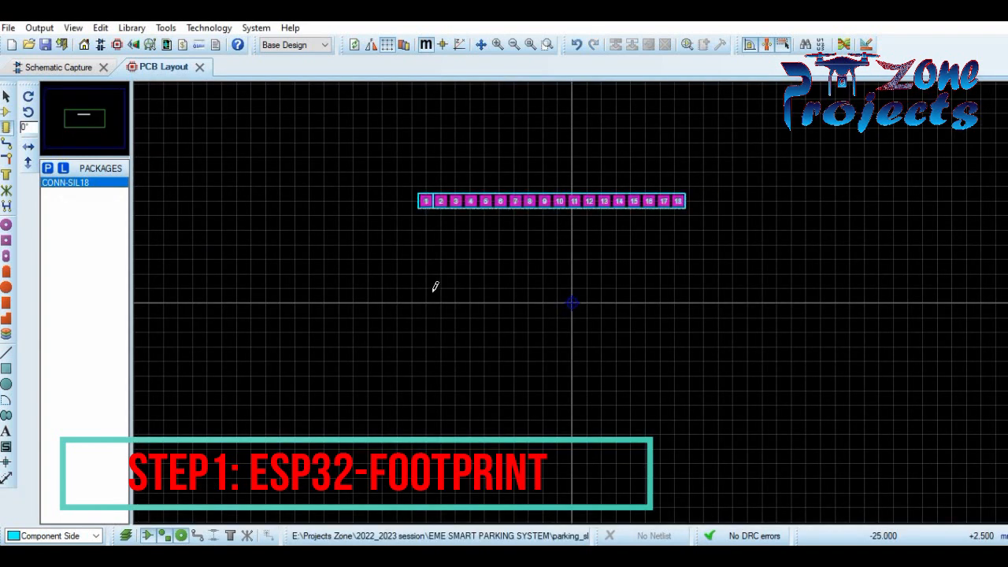
- Decompose the header into pads, delete the extra end pads and shorten the outline to 15 pads
{"action": "right_click", "coordinate": [573, 199]}
{"action": "left_click", "coordinate": [649, 476]}
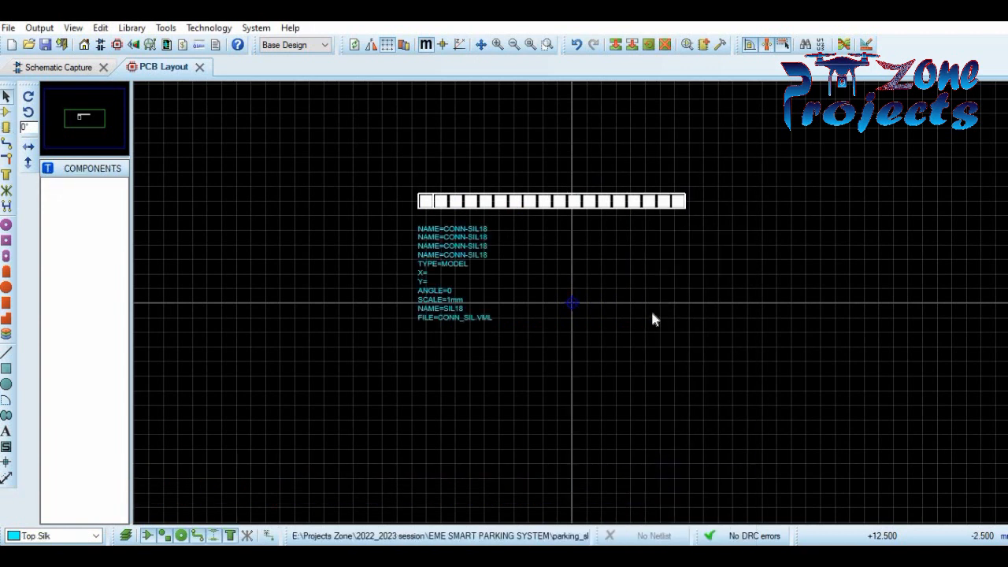
{"action": "left_click", "coordinate": [667, 203]}
{"action": "key", "text": "Delete"}
{"action": "left_click", "coordinate": [652, 200]}
{"action": "key", "text": "Delete"}
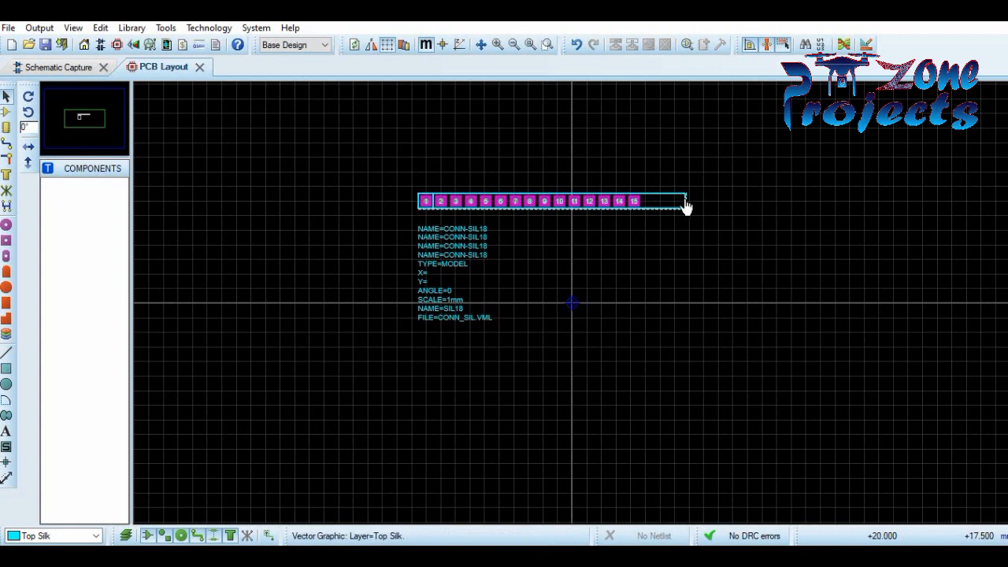
{"action": "left_click", "coordinate": [685, 202]}
{"action": "left_click_drag", "start_coordinate": [685, 201], "coordinate": [643, 201]}
- Block-copy the 15-pad row and place the copy as a second row below
{"action": "left_click_drag", "start_coordinate": [411, 177], "coordinate": [661, 215]}
{"action": "right_click", "coordinate": [639, 198]}
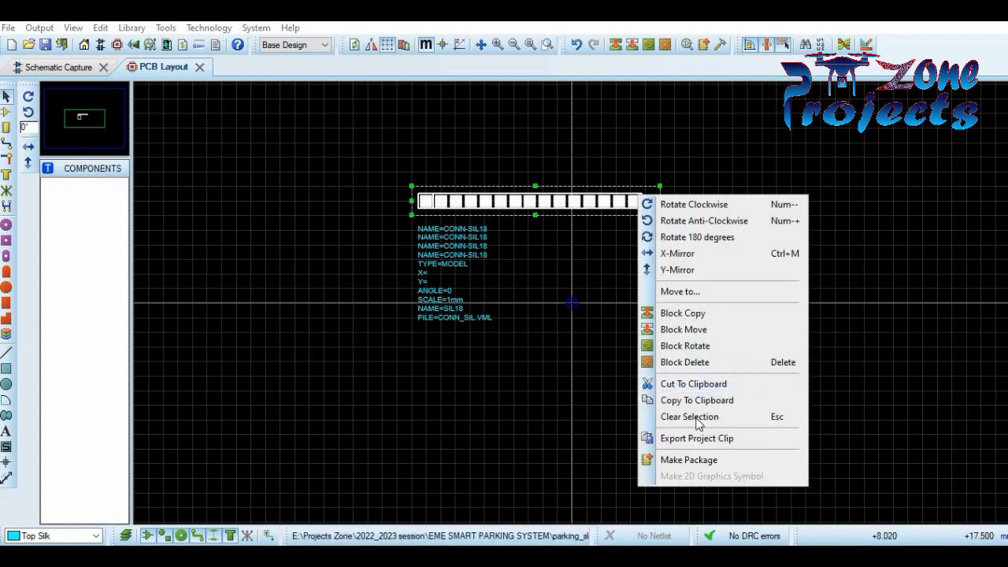
{"action": "left_click", "coordinate": [733, 312]}
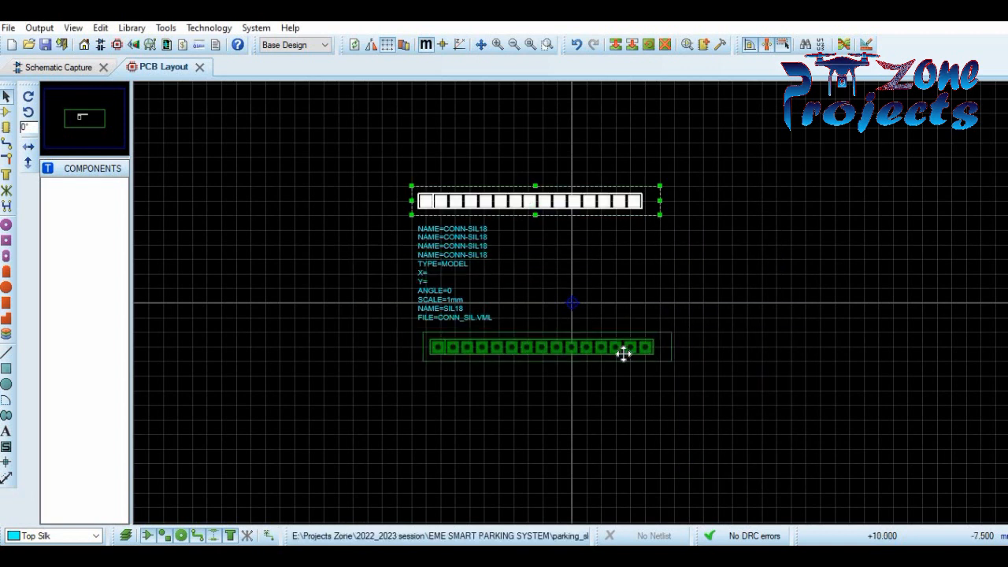
{"action": "left_click", "coordinate": [622, 359]}
{"action": "right_click", "coordinate": [643, 329]}
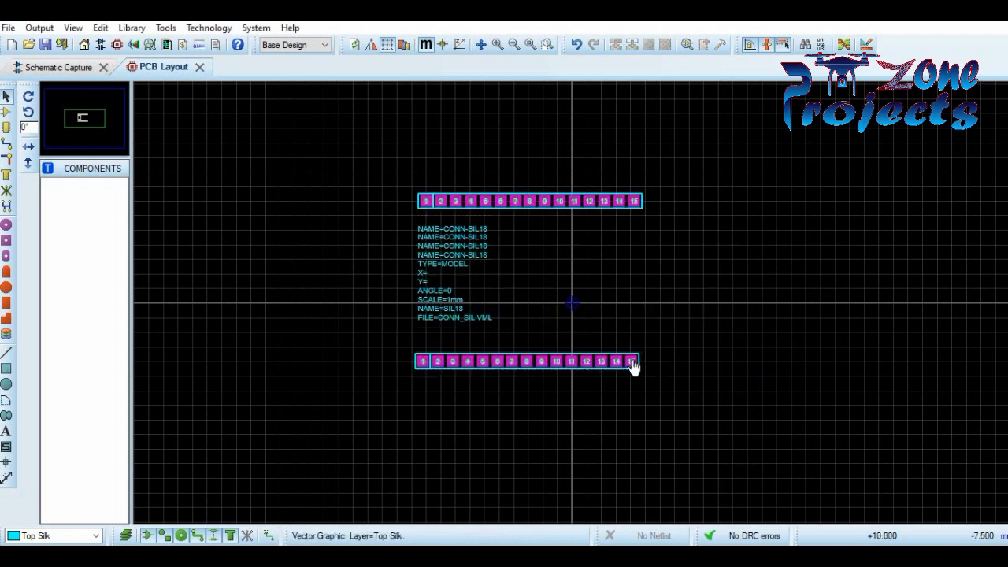
- Renumber the lower row's rightmost pads as 16 through 20
{"action": "double_click", "coordinate": [635, 362]}
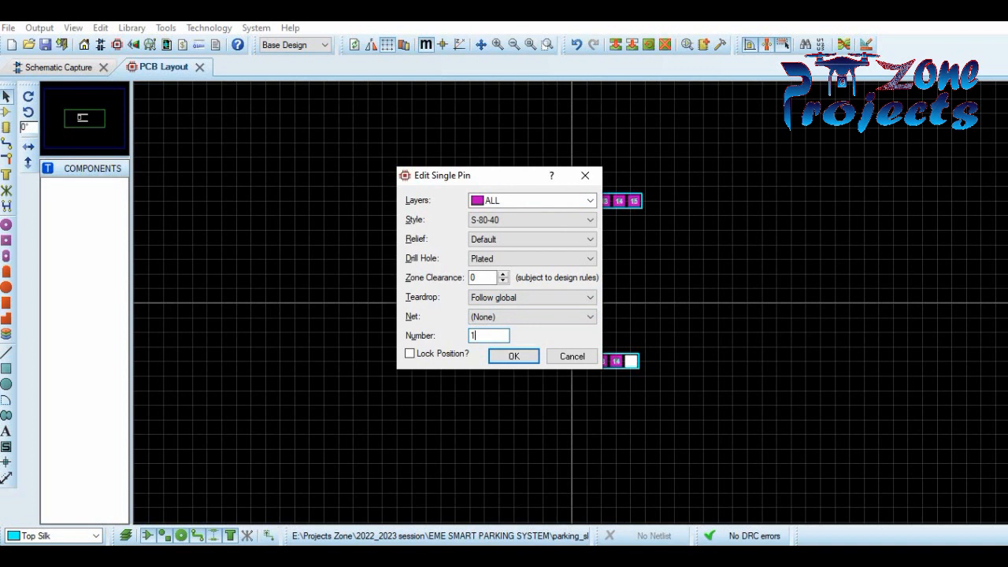
{"action": "type", "text": "6"}
{"action": "key", "text": "Return"}
{"action": "double_click", "coordinate": [617, 364]}
{"action": "left_click", "coordinate": [500, 334]}
{"action": "key", "text": "Return"}
{"action": "double_click", "coordinate": [602, 364]}
{"action": "left_click", "coordinate": [497, 333]}
{"action": "key", "text": "BackSpace"}
{"action": "type", "text": "8"}
{"action": "key", "text": "Return"}
{"action": "double_click", "coordinate": [601, 361]}
{"action": "left_click", "coordinate": [496, 335]}
{"action": "key", "text": "BackSpace"}
{"action": "type", "text": "2"}
{"action": "key", "text": "Return"}
{"action": "double_click", "coordinate": [601, 361]}
{"action": "left_click", "coordinate": [493, 335]}
{"action": "key", "text": "Return"}
{"action": "double_click", "coordinate": [575, 362]}
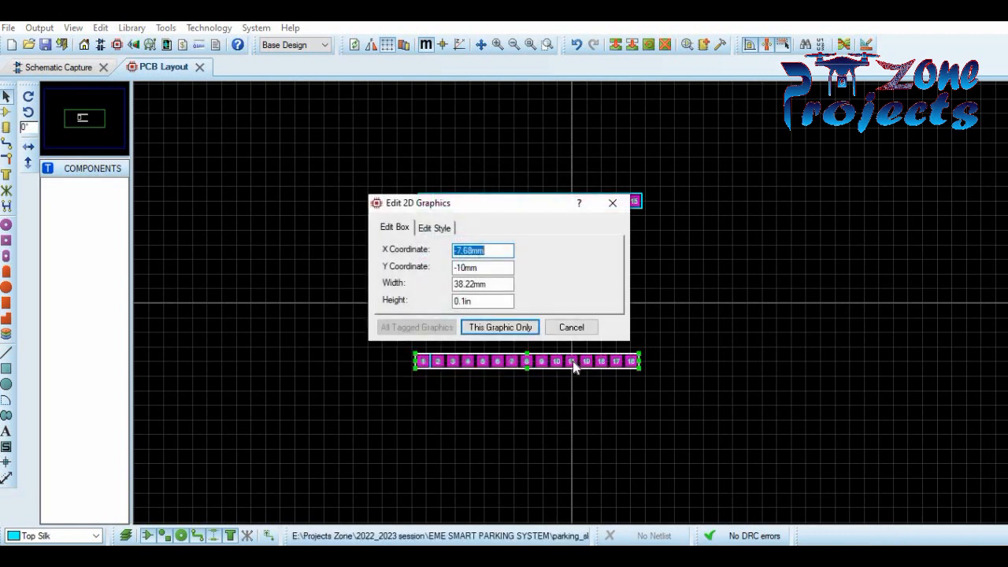
{"action": "left_click", "coordinate": [572, 328]}
{"action": "double_click", "coordinate": [573, 362]}
{"action": "left_click", "coordinate": [493, 334]}
{"action": "type", "text": "10"}
{"action": "key", "text": "Return"}
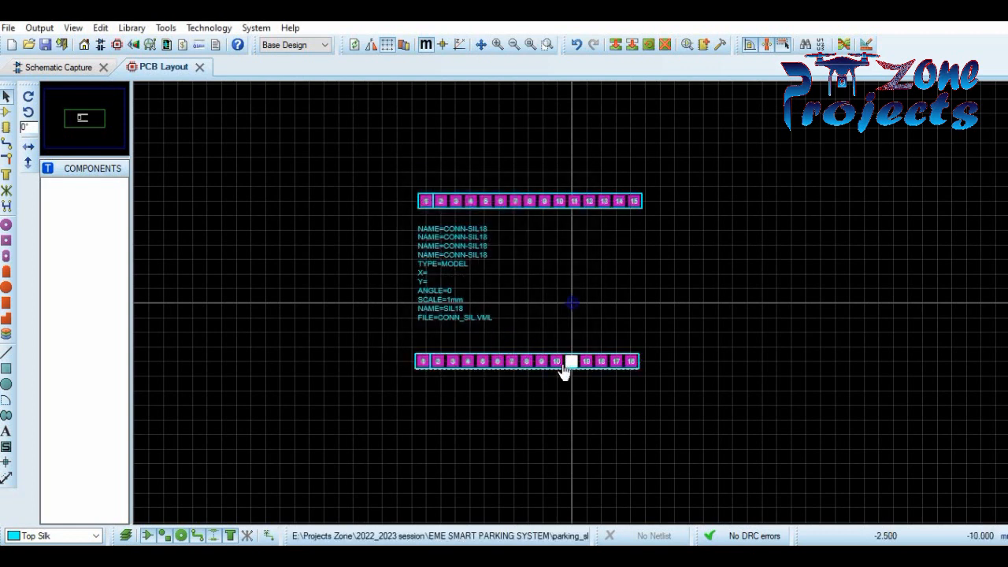
- Renumber the next lower-row pads, moving left, as 21 through 25
{"action": "double_click", "coordinate": [556, 361]}
{"action": "left_click", "coordinate": [484, 336]}
{"action": "key", "text": "BackSpace"}
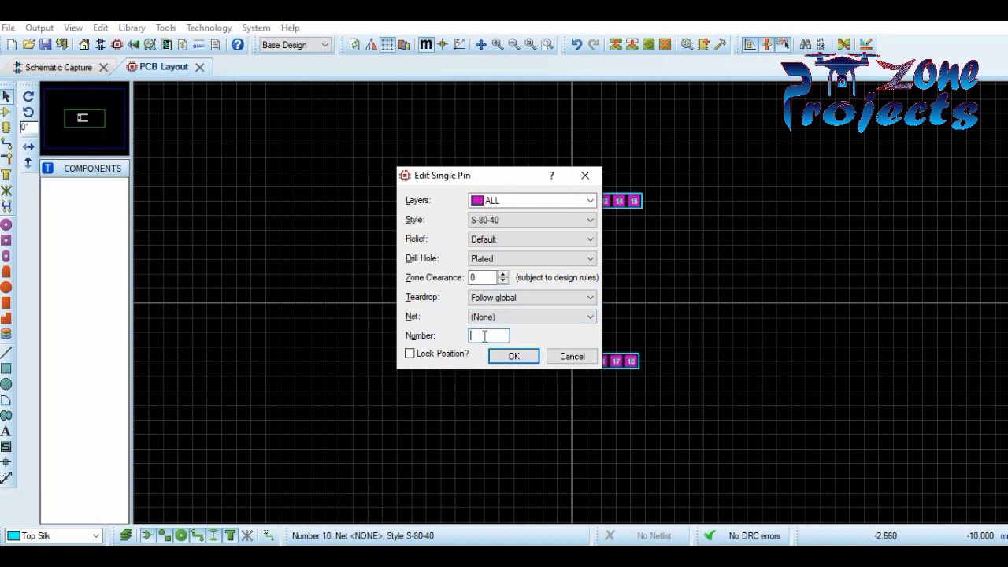
{"action": "key", "text": "Return"}
{"action": "double_click", "coordinate": [540, 360]}
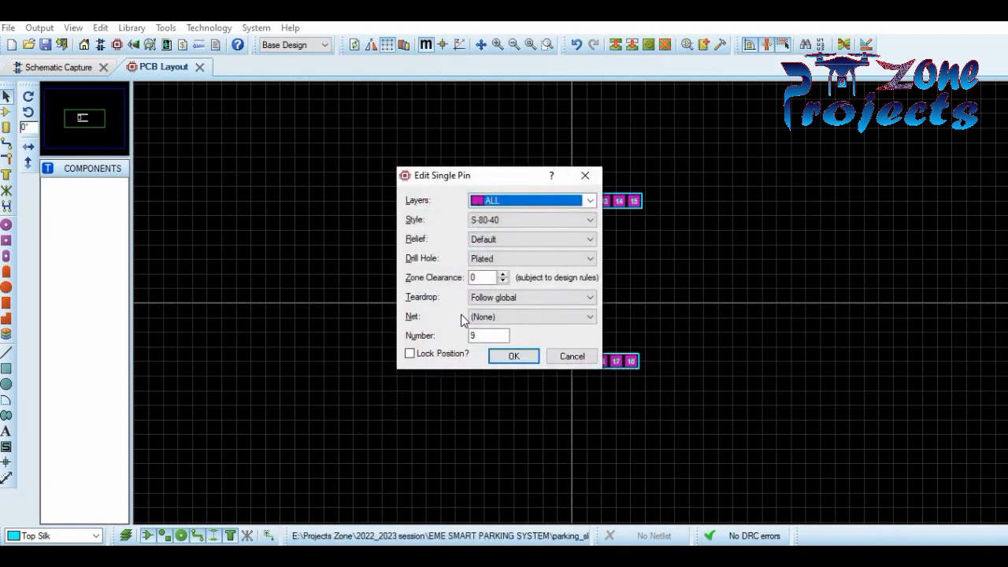
{"action": "left_click", "coordinate": [482, 335]}
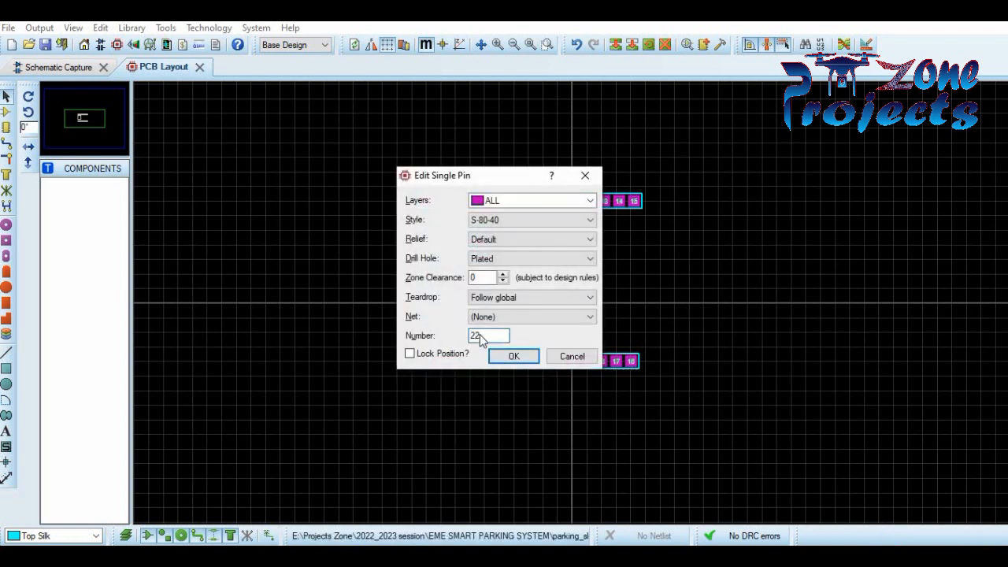
{"action": "key", "text": "Return"}
{"action": "double_click", "coordinate": [525, 361]}
{"action": "left_click", "coordinate": [497, 339]}
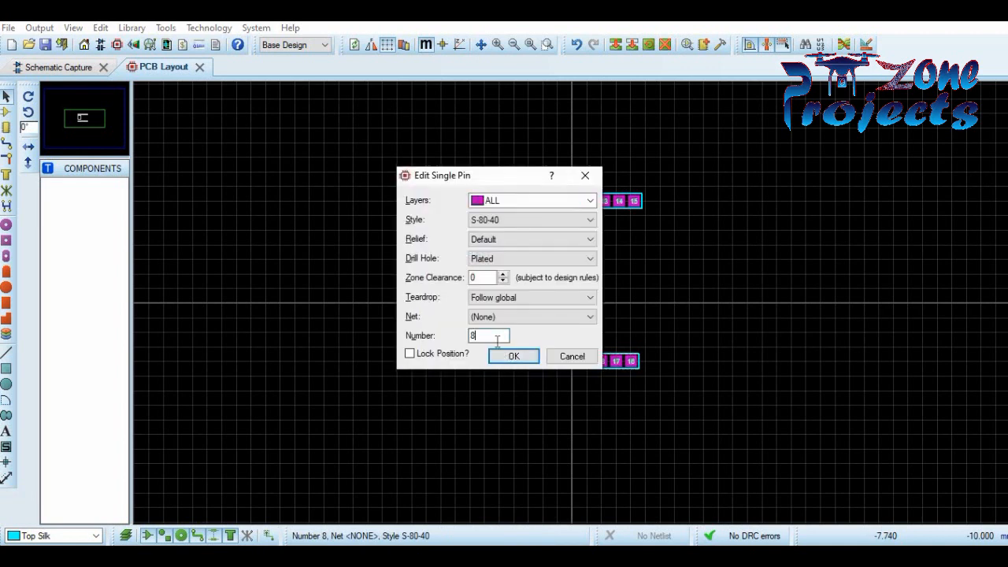
{"action": "key", "text": "Return"}
{"action": "double_click", "coordinate": [510, 363]}
{"action": "left_click", "coordinate": [480, 336]}
{"action": "key", "text": "BackSpace"}
{"action": "type", "text": "24"}
{"action": "key", "text": "Return"}
{"action": "double_click", "coordinate": [501, 360]}
{"action": "left_click", "coordinate": [487, 336]}
{"action": "type", "text": "25"}
{"action": "key", "text": "Return"}
- Renumber the remaining leftmost lower-row pads as 26 through 30
{"action": "double_click", "coordinate": [483, 362]}
{"action": "left_click", "coordinate": [488, 335]}
{"action": "key", "text": "BackSpace"}
{"action": "type", "text": "26"}
{"action": "key", "text": "Return"}
{"action": "double_click", "coordinate": [468, 362]}
{"action": "left_click", "coordinate": [483, 334]}
{"action": "key", "text": "Return"}
{"action": "double_click", "coordinate": [455, 363]}
{"action": "left_click", "coordinate": [488, 335]}
{"action": "key", "text": "BackSpace"}
{"action": "type", "text": "28"}
{"action": "key", "text": "Return"}
{"action": "double_click", "coordinate": [437, 361]}
{"action": "left_click", "coordinate": [488, 336]}
{"action": "key", "text": "BackSpace"}
{"action": "type", "text": "29"}
{"action": "key", "text": "Return"}
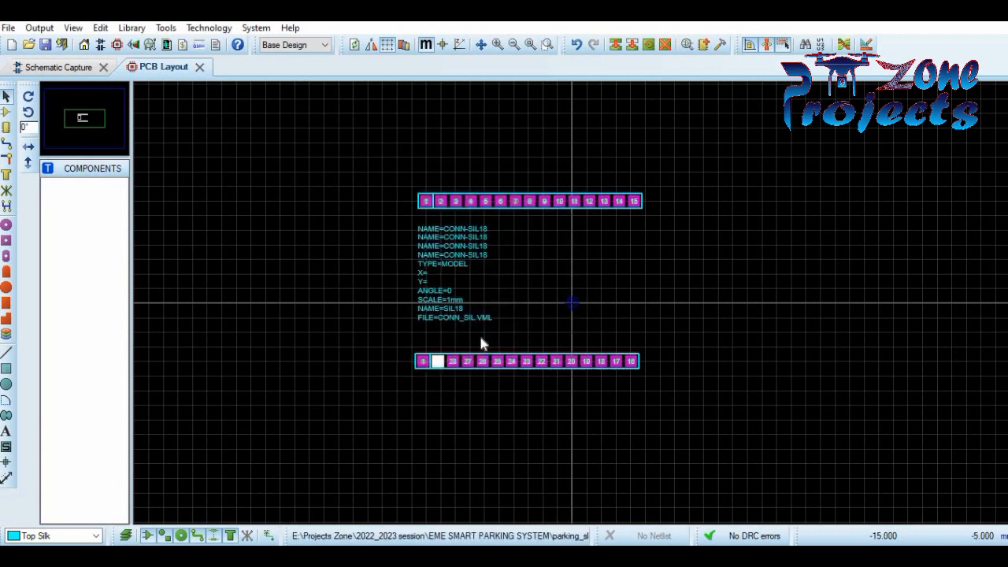
{"action": "double_click", "coordinate": [416, 363]}
{"action": "left_click", "coordinate": [575, 326]}
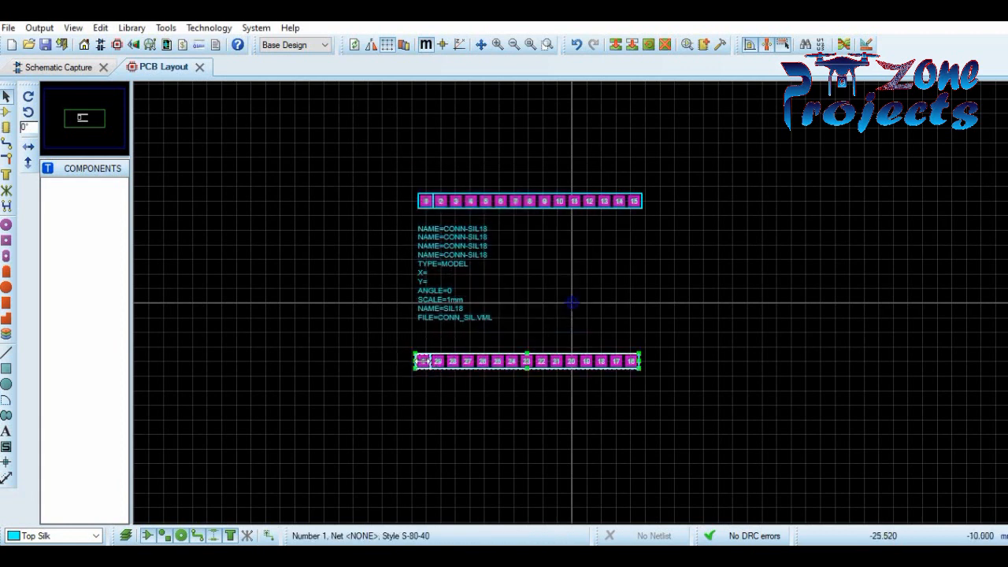
{"action": "double_click", "coordinate": [424, 361]}
{"action": "left_click", "coordinate": [492, 335]}
{"action": "type", "text": "30"}
{"action": "key", "text": "Return"}
{"action": "left_click", "coordinate": [353, 234]}
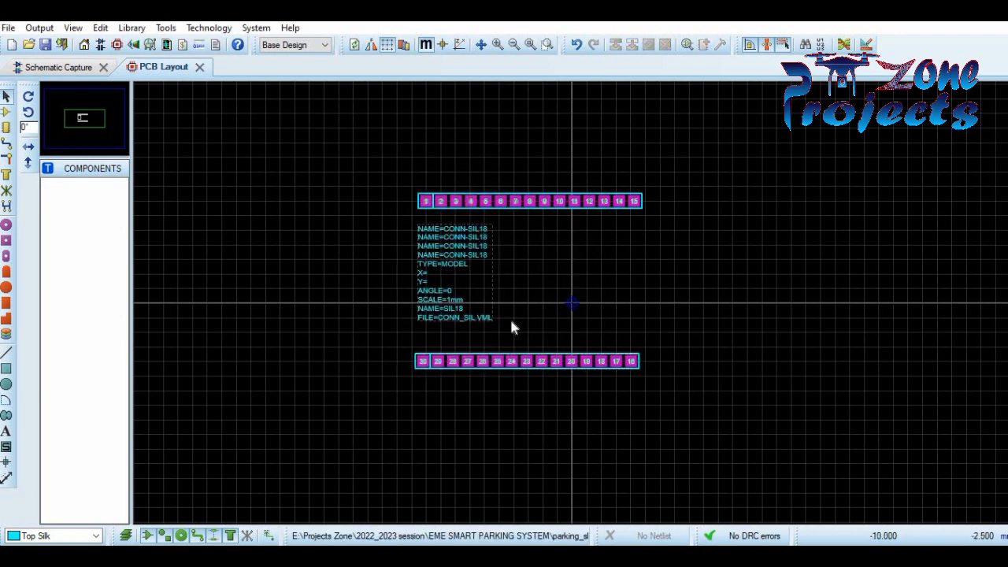
- Draw a Top Silk box outlining both pad rows
{"action": "left_click", "coordinate": [6, 446]}
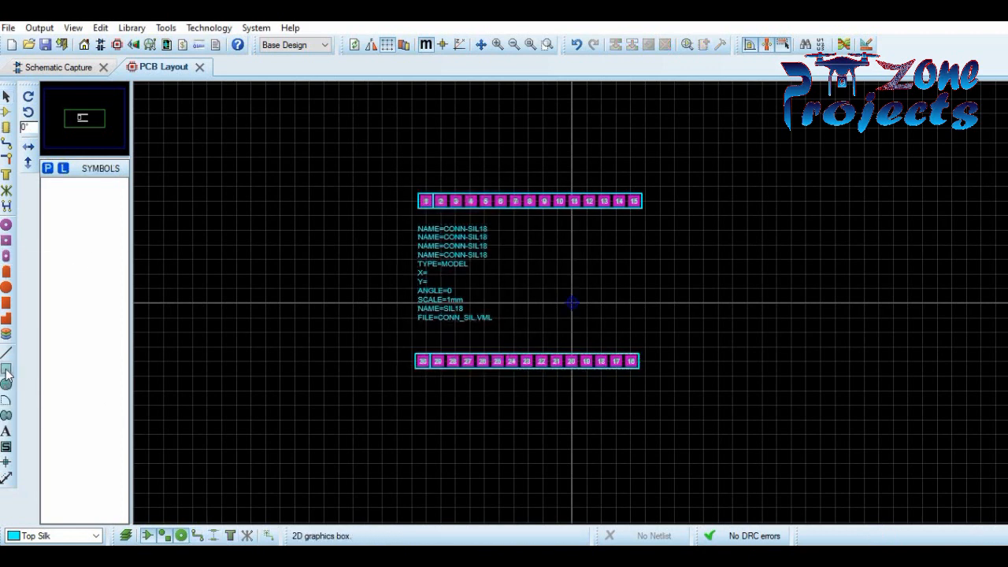
{"action": "left_click", "coordinate": [96, 535]}
{"action": "left_click", "coordinate": [97, 534]}
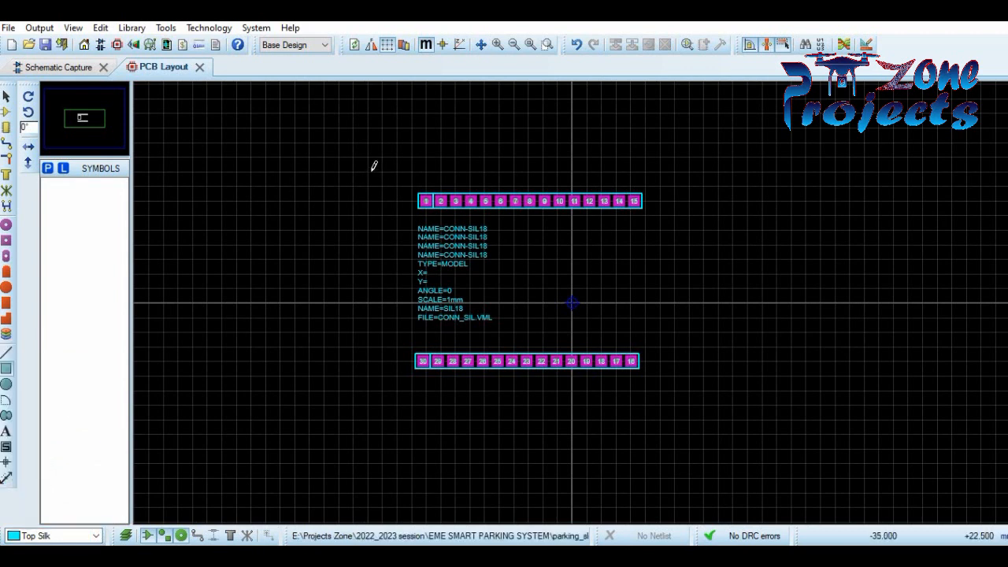
{"action": "left_click_drag", "start_coordinate": [605, 356], "coordinate": [703, 389]}
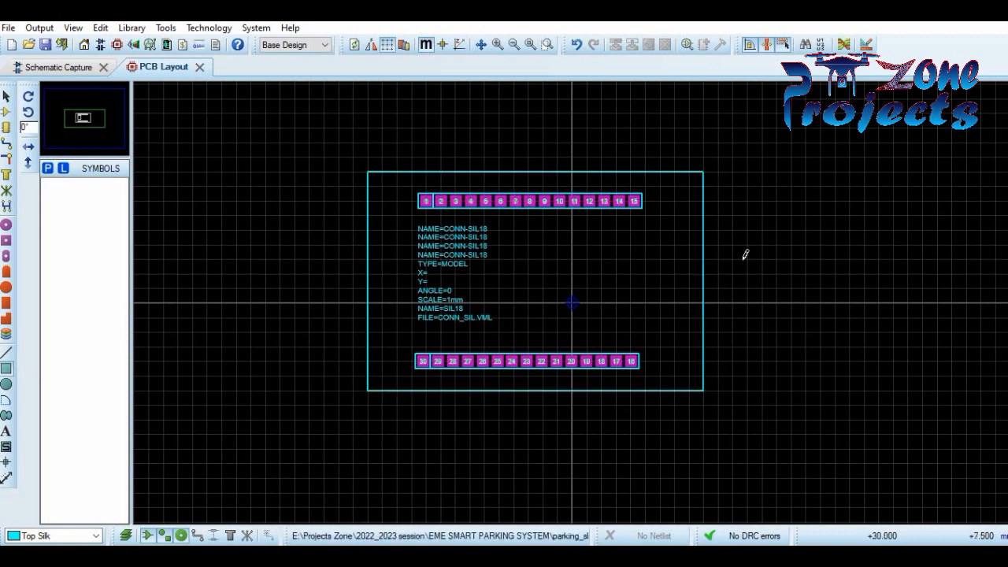
- Add three small boxes along the left edge and a large box on the right side
{"action": "left_click", "coordinate": [7, 226]}
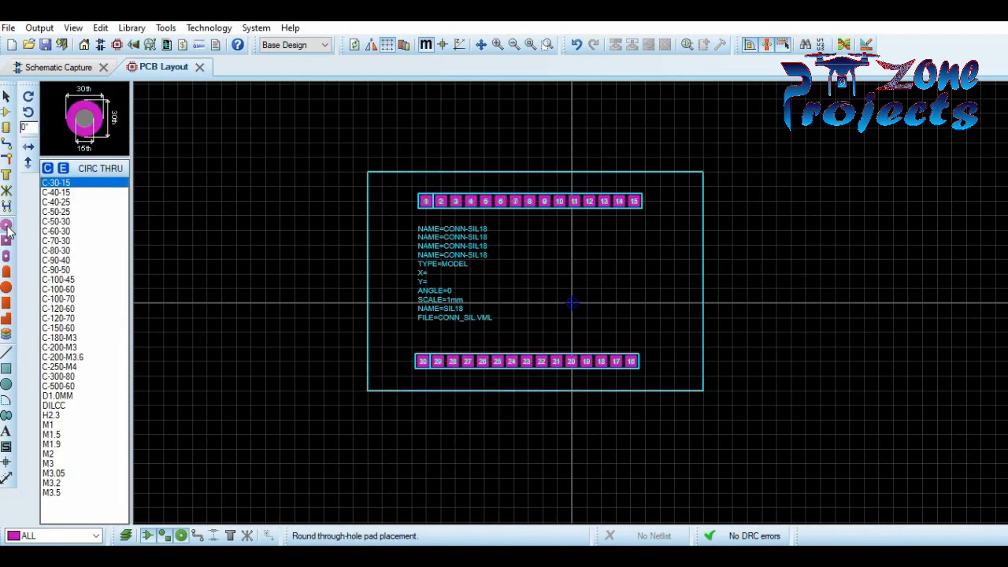
{"action": "left_click", "coordinate": [7, 368]}
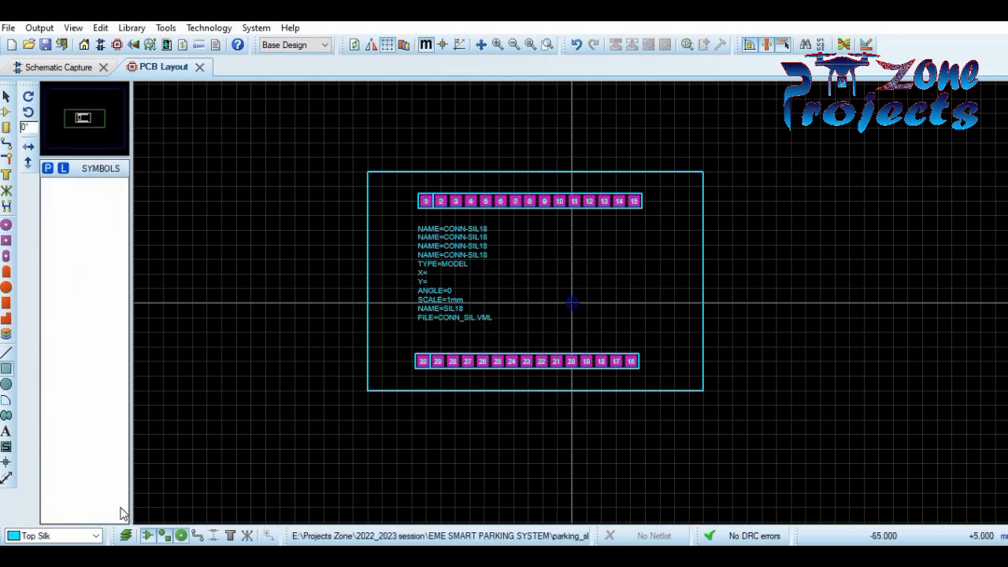
{"action": "left_click_drag", "start_coordinate": [371, 231], "coordinate": [398, 294]}
{"action": "left_click_drag", "start_coordinate": [368, 188], "coordinate": [384, 210]}
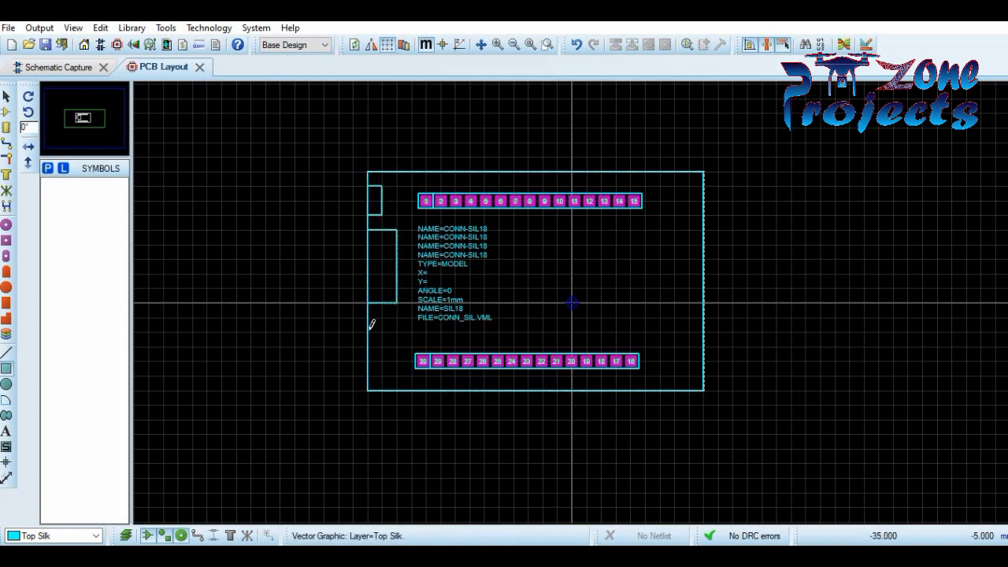
{"action": "left_click_drag", "start_coordinate": [385, 340], "coordinate": [382, 360]}
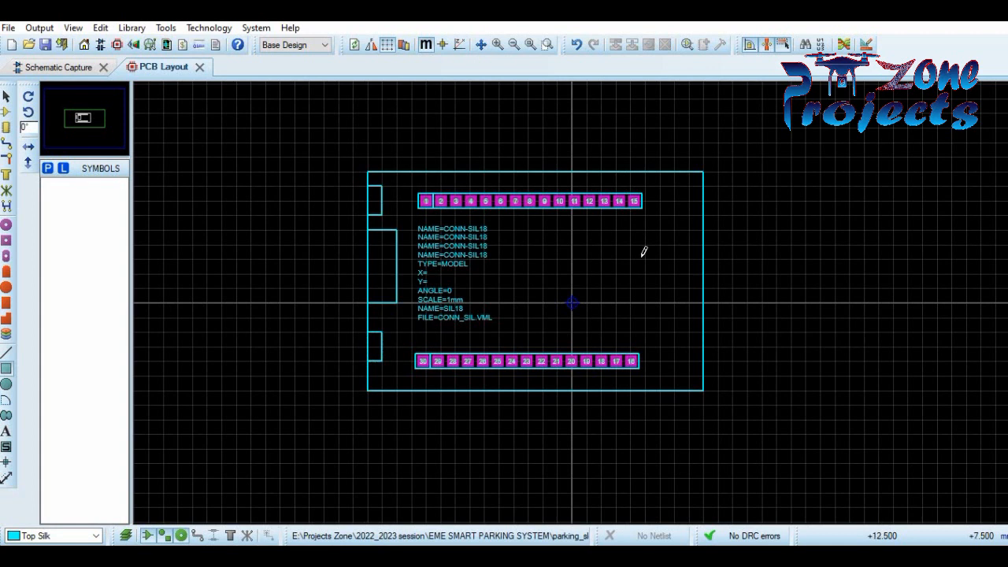
{"action": "left_click_drag", "start_coordinate": [558, 229], "coordinate": [703, 323]}
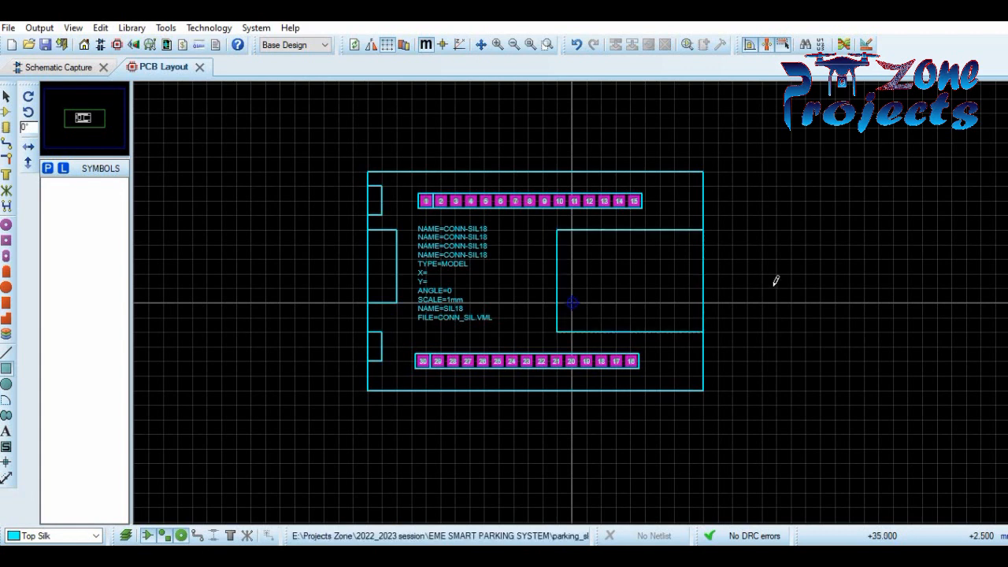
- Drag the attribute text block above the board outline
{"action": "right_click", "coordinate": [445, 235]}
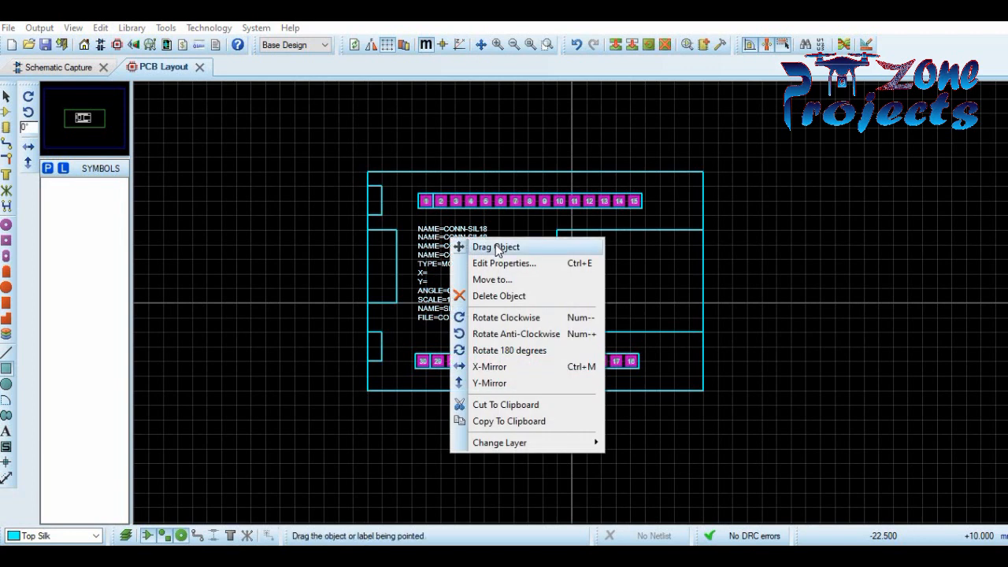
{"action": "left_click", "coordinate": [488, 247]}
{"action": "left_click", "coordinate": [506, 108]}
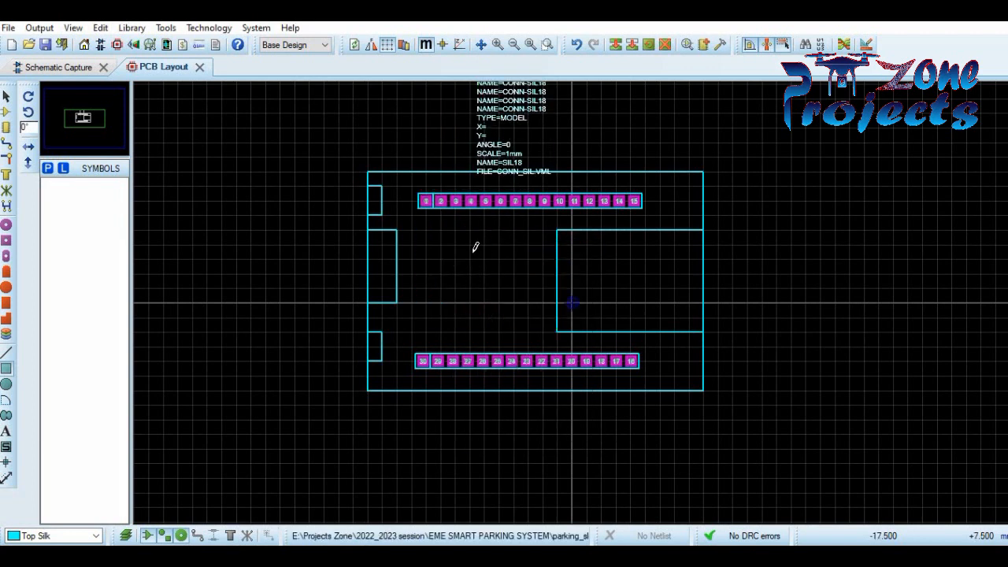
- Draw a small centre box and split the upper-left and lower-left boxes in two
{"action": "left_click_drag", "start_coordinate": [437, 299], "coordinate": [482, 332]}
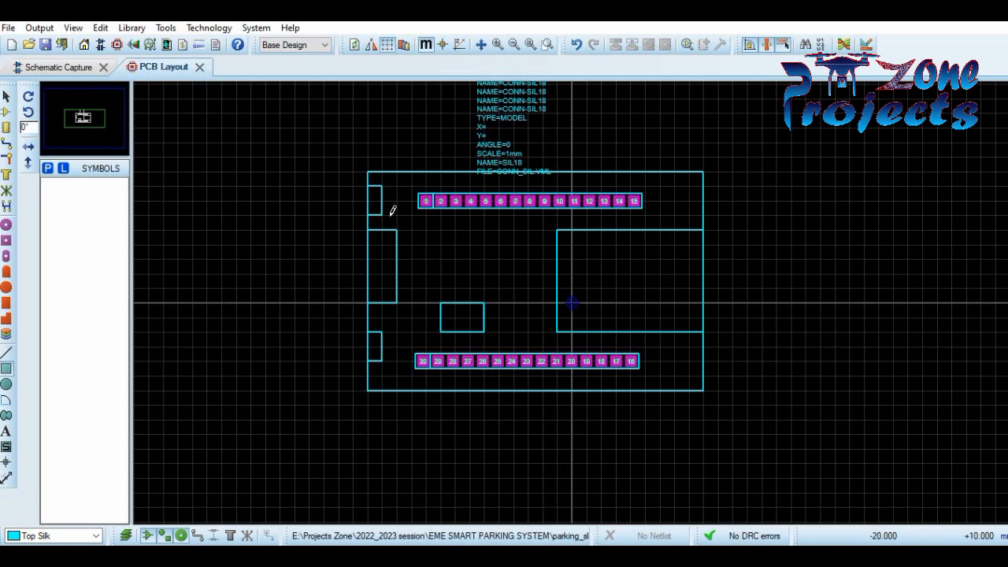
{"action": "mouse_move", "coordinate": [375, 200]}
{"action": "left_mouse_down"}
{"action": "mouse_move", "coordinate": [275, 213]}
{"action": "mouse_move", "coordinate": [381, 191]}
{"action": "left_mouse_up"}
{"action": "left_click_drag", "start_coordinate": [371, 347], "coordinate": [382, 331]}
{"action": "left_click", "coordinate": [6, 127]}
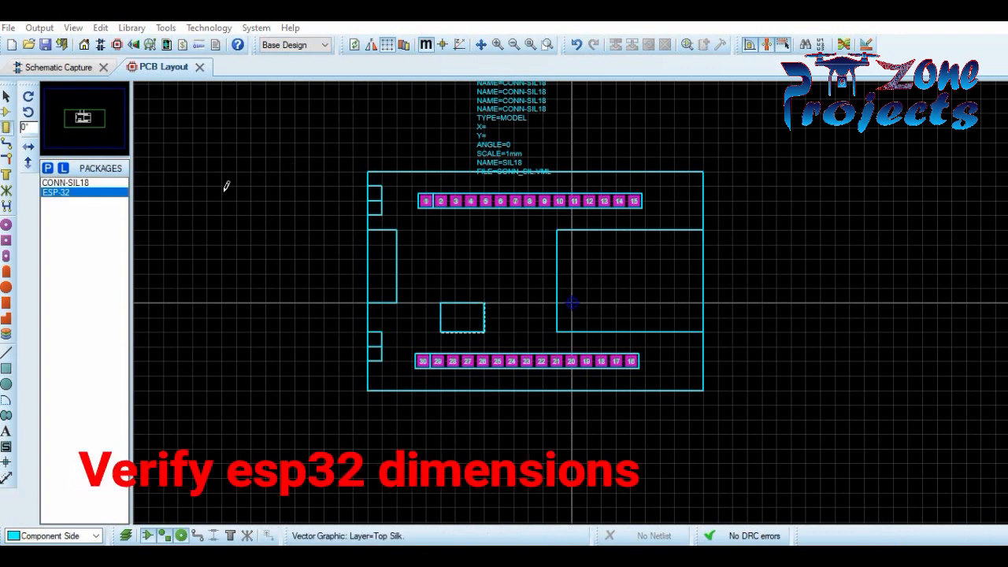
- Add a 57.5mm board-width dimension and a vertical dimension spanning the two pad rows
{"action": "left_click", "coordinate": [6, 479]}
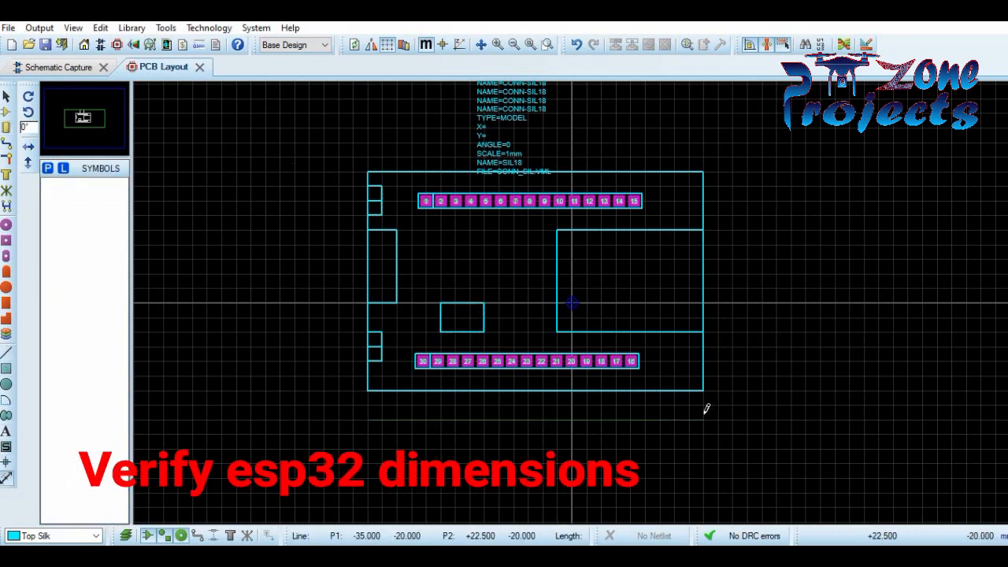
{"action": "left_click", "coordinate": [704, 416]}
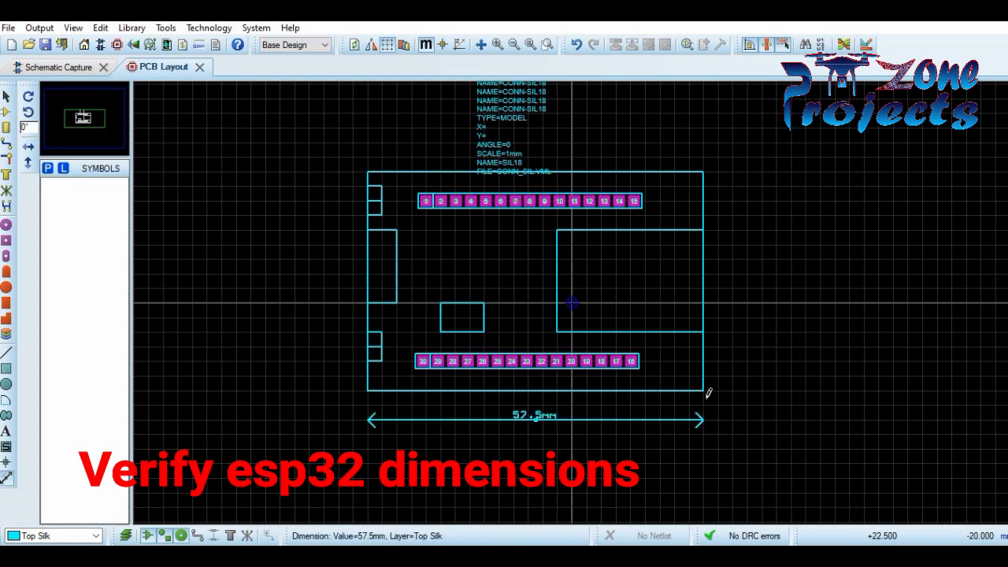
{"action": "left_click", "coordinate": [718, 202]}
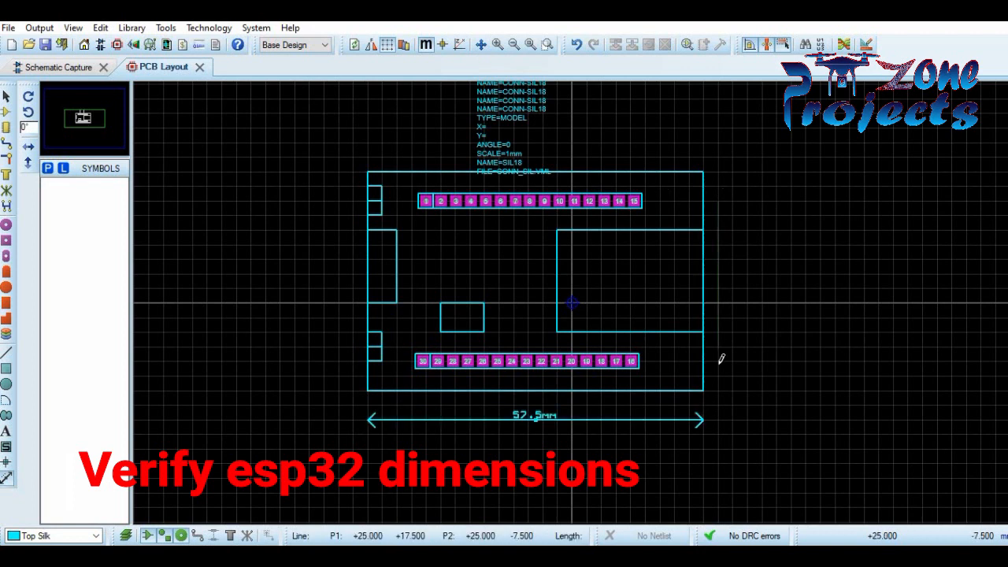
{"action": "left_click", "coordinate": [718, 361]}
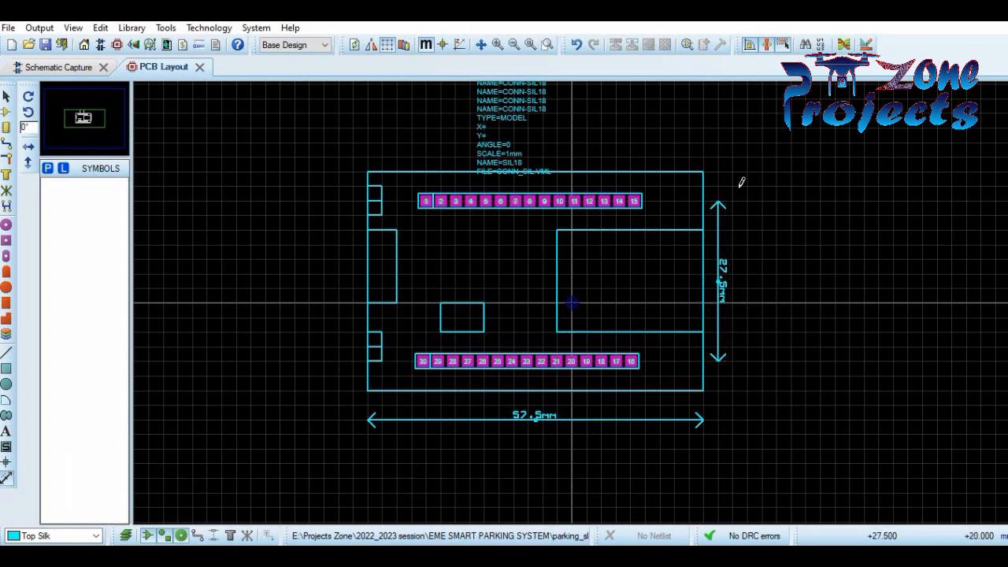
{"action": "left_click", "coordinate": [6, 95]}
{"action": "left_click_drag", "start_coordinate": [721, 233], "coordinate": [648, 244]}
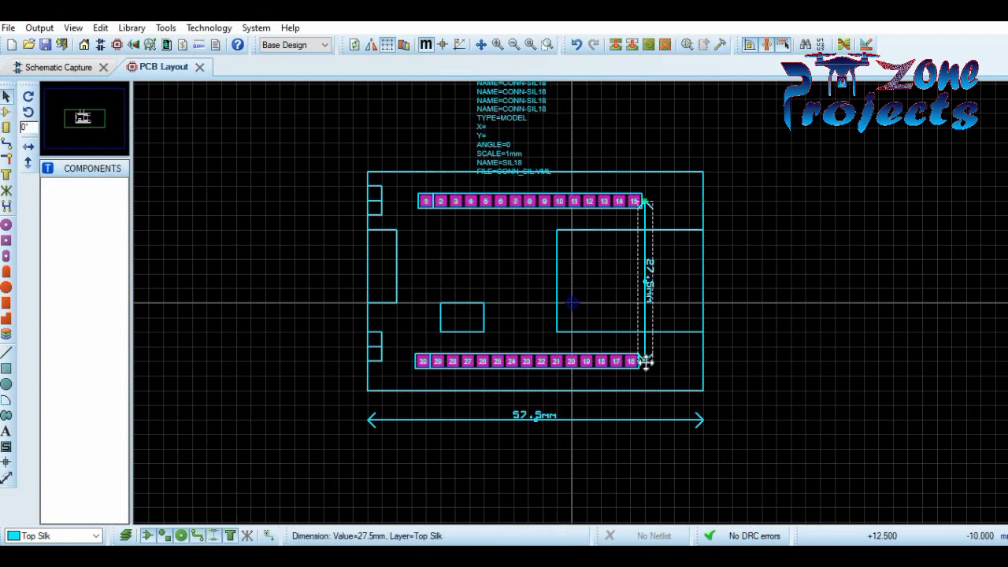
{"action": "left_click_drag", "start_coordinate": [645, 356], "coordinate": [645, 350]}
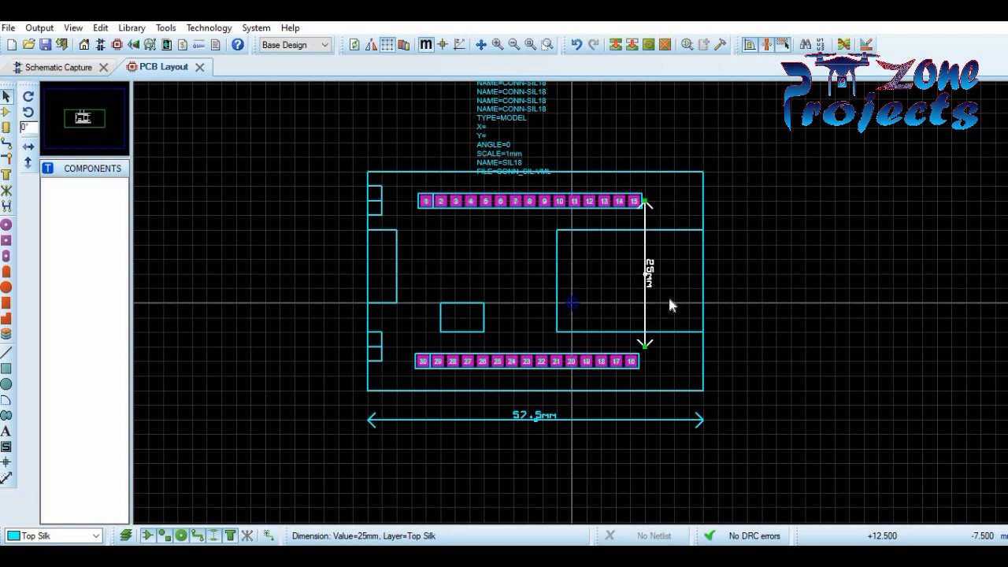
- Set the snap to 0.1mm and shift the lower pad row to match the 25.7mm dimension
{"action": "left_click", "coordinate": [73, 28]}
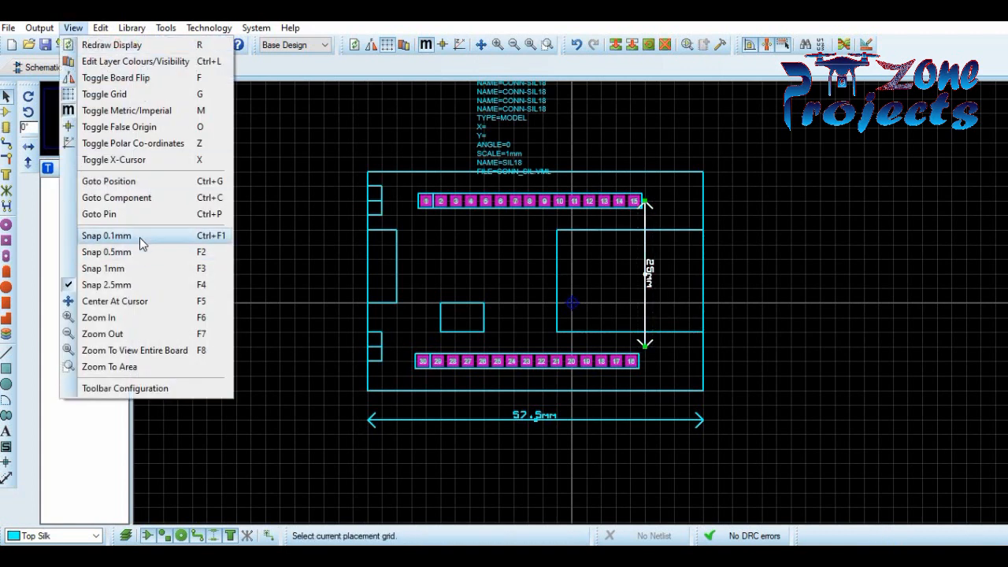
{"action": "left_click", "coordinate": [139, 237]}
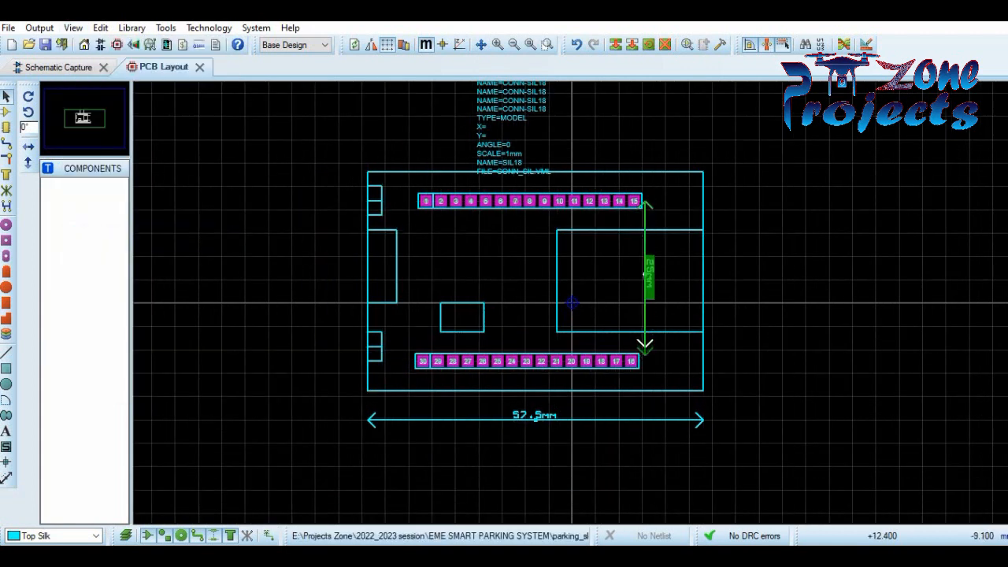
{"action": "left_click", "coordinate": [645, 360]}
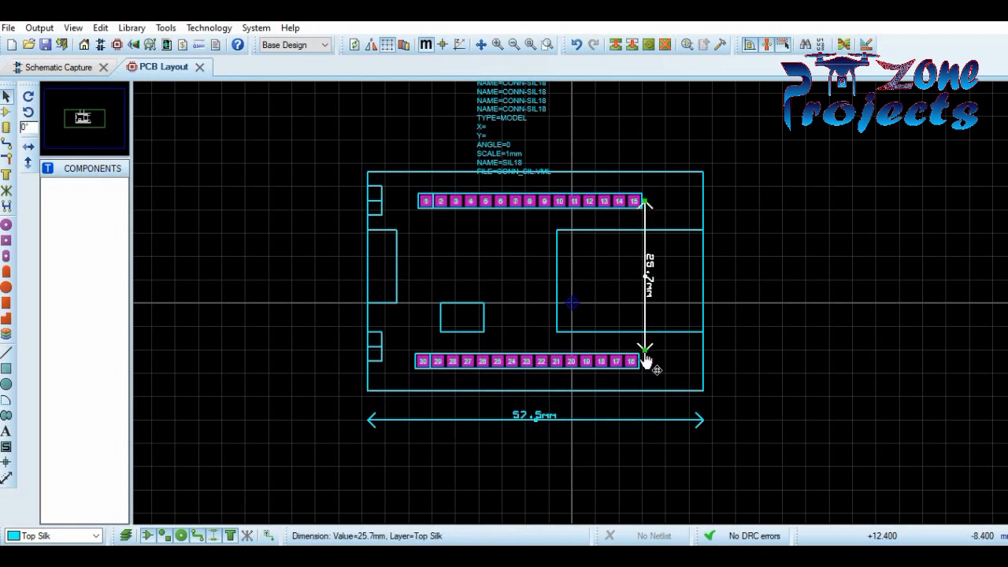
{"action": "left_click", "coordinate": [557, 362]}
{"action": "left_click_drag", "start_coordinate": [401, 343], "coordinate": [618, 355]}
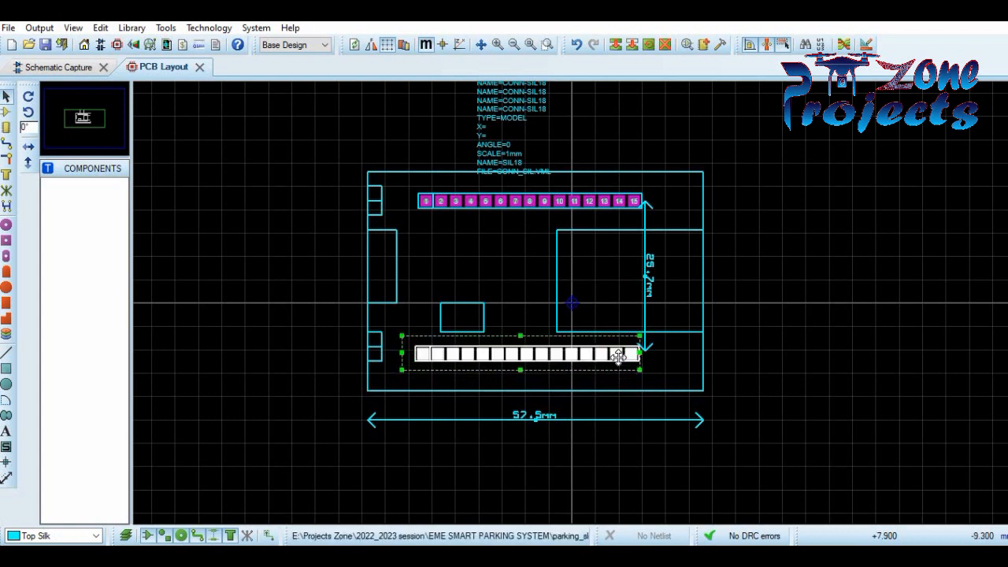
- Align the 25.7mm dimension with pads 15 and 16, then move it beside the board's right edge
{"action": "left_click", "coordinate": [647, 225]}
{"action": "left_click_drag", "start_coordinate": [646, 226], "coordinate": [635, 226]}
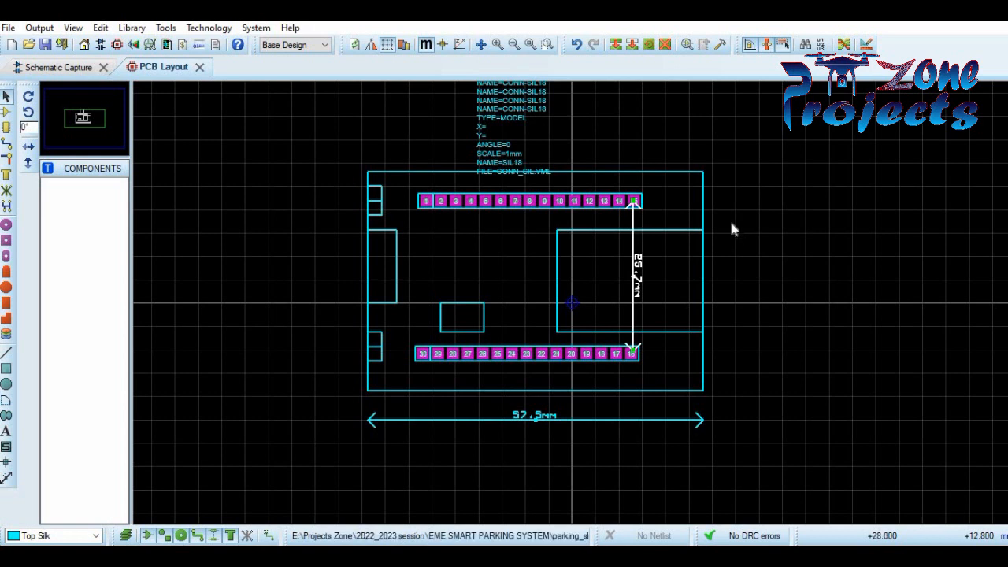
{"action": "left_click_drag", "start_coordinate": [635, 225], "coordinate": [723, 230]}
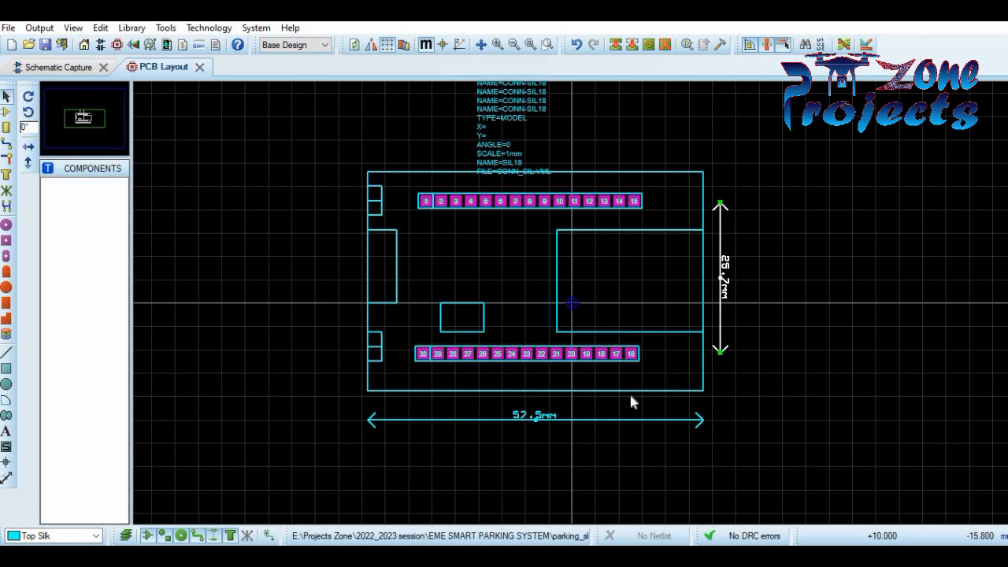
{"action": "left_click", "coordinate": [662, 420]}
{"action": "left_click", "coordinate": [752, 364]}
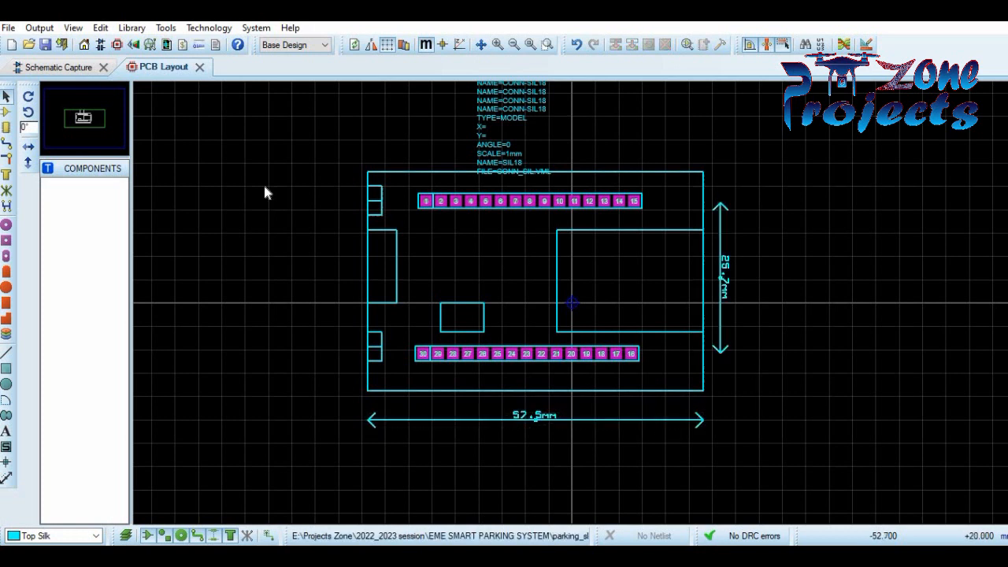
- Draw four small silkscreen circles, one near each corner of the board outline
{"action": "left_click", "coordinate": [7, 383]}
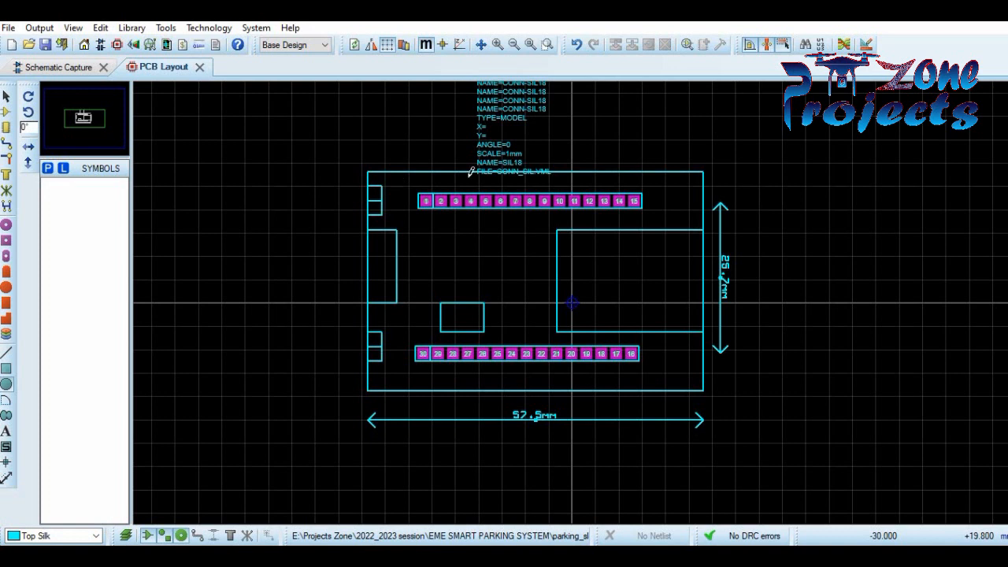
{"action": "left_click_drag", "start_coordinate": [683, 181], "coordinate": [692, 182]}
{"action": "left_click_drag", "start_coordinate": [678, 368], "coordinate": [688, 369]}
{"action": "left_click_drag", "start_coordinate": [393, 369], "coordinate": [405, 372]}
{"action": "left_click_drag", "start_coordinate": [392, 185], "coordinate": [410, 196]}
- Nudge each circle into its corner, then select the whole footprint drawing
{"action": "left_click", "coordinate": [6, 97]}
{"action": "left_click", "coordinate": [400, 185]}
{"action": "left_click", "coordinate": [689, 191]}
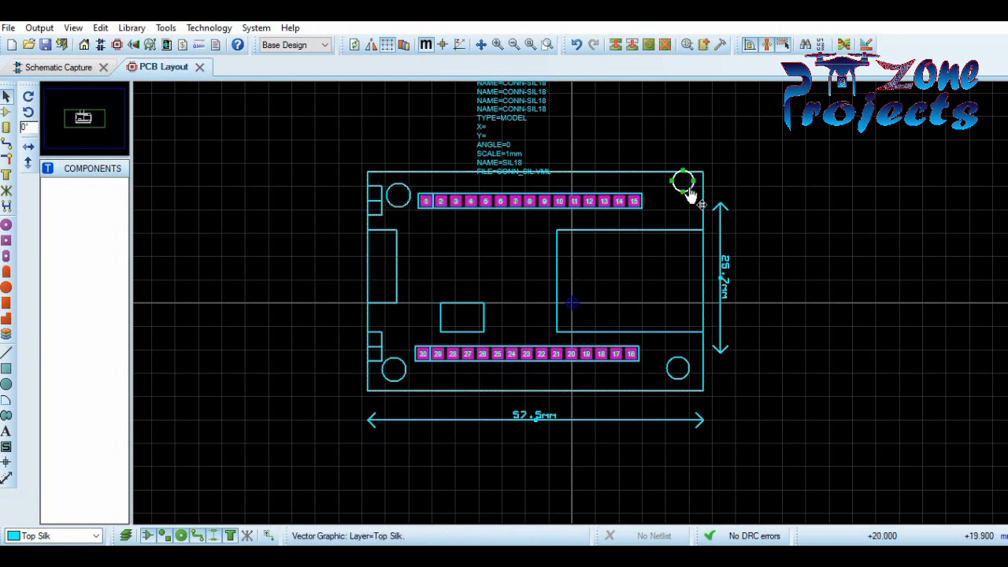
{"action": "left_click_drag", "start_coordinate": [688, 192], "coordinate": [691, 197]}
{"action": "left_click", "coordinate": [405, 196]}
{"action": "left_click_drag", "start_coordinate": [405, 196], "coordinate": [406, 190]}
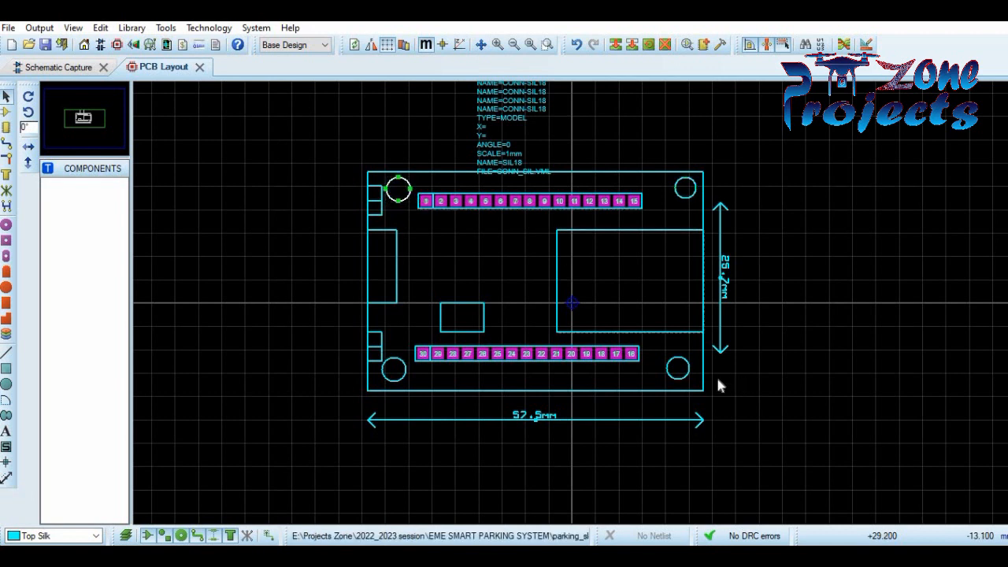
{"action": "left_click", "coordinate": [689, 378]}
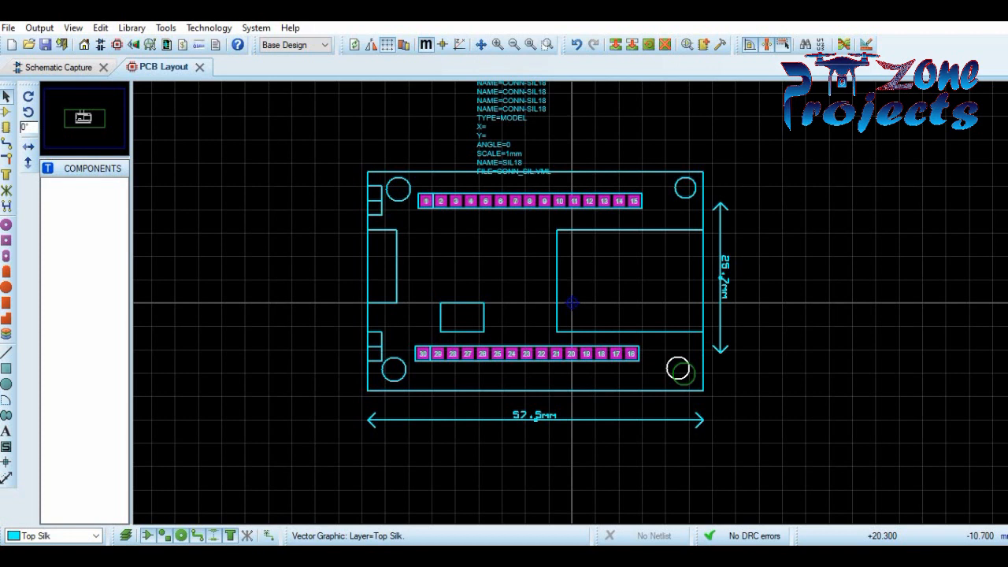
{"action": "left_click_drag", "start_coordinate": [691, 365], "coordinate": [691, 365]}
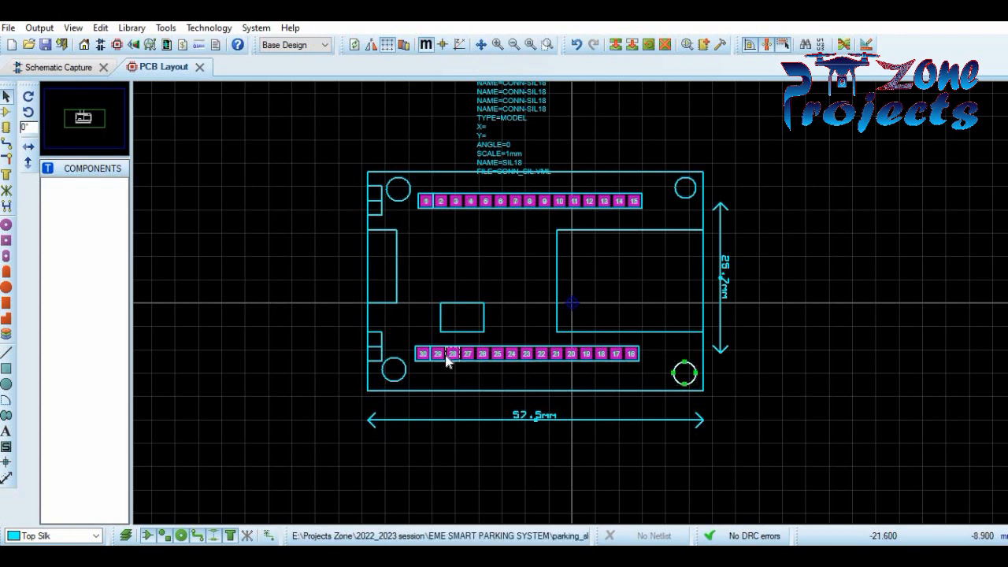
{"action": "left_click", "coordinate": [401, 363]}
{"action": "left_click_drag", "start_coordinate": [400, 367], "coordinate": [400, 370]}
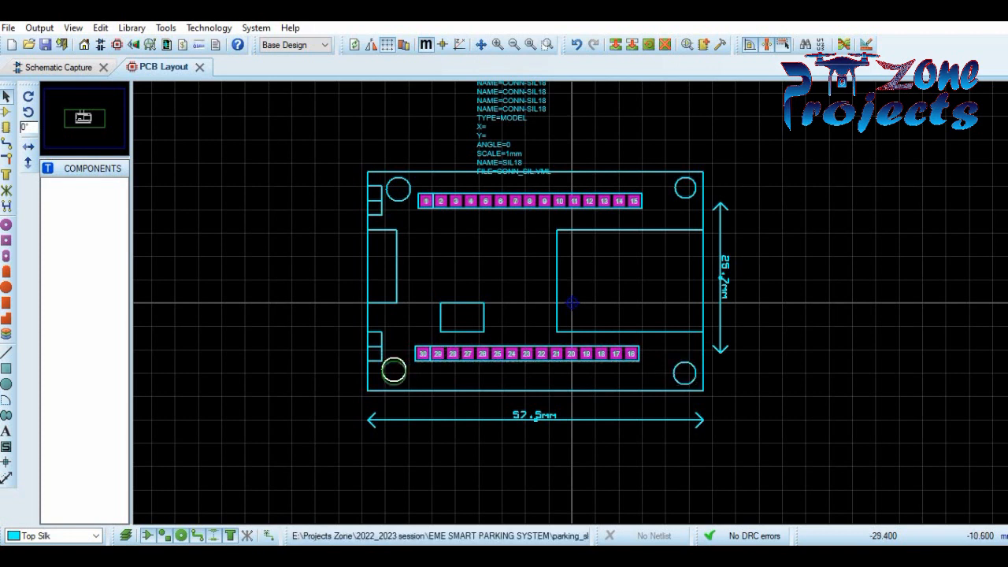
{"action": "left_click", "coordinate": [854, 337]}
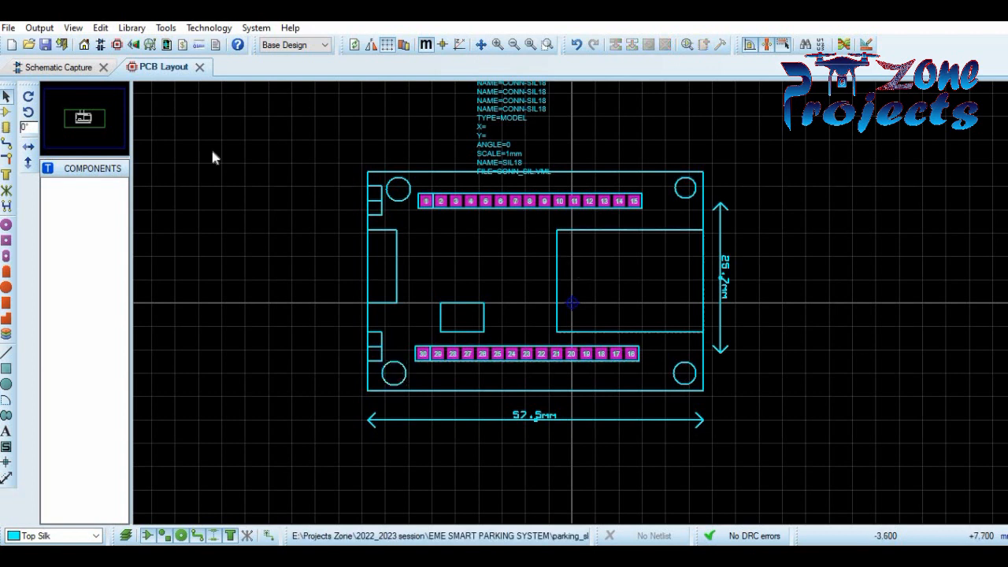
{"action": "left_click_drag", "start_coordinate": [340, 159], "coordinate": [710, 406]}
{"action": "right_click", "coordinate": [537, 255]}
- Save the selected board as package ESP32_UPDATED, category Miscellaneous, type Through Hole
{"action": "left_click", "coordinate": [588, 518]}
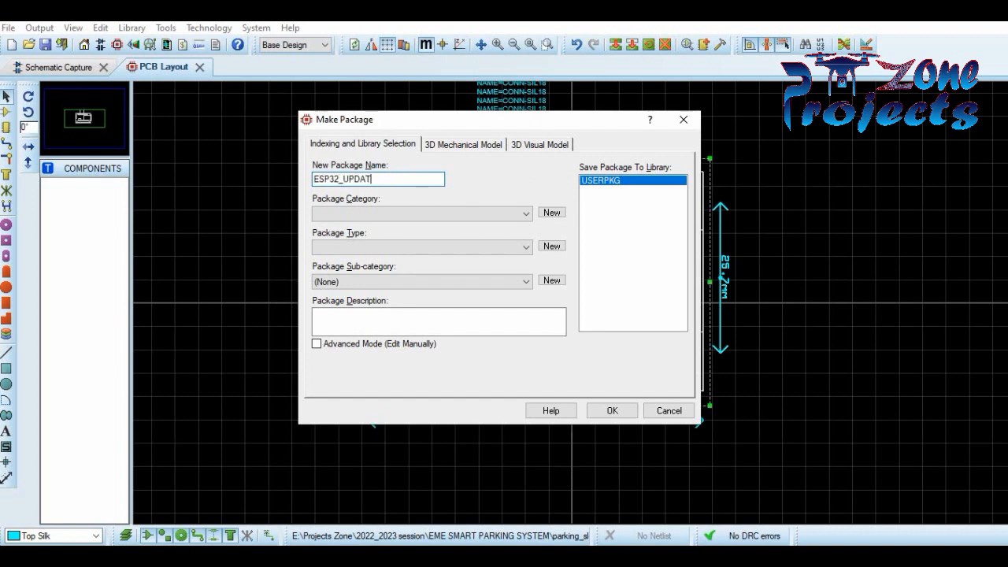
{"action": "left_click", "coordinate": [475, 212]}
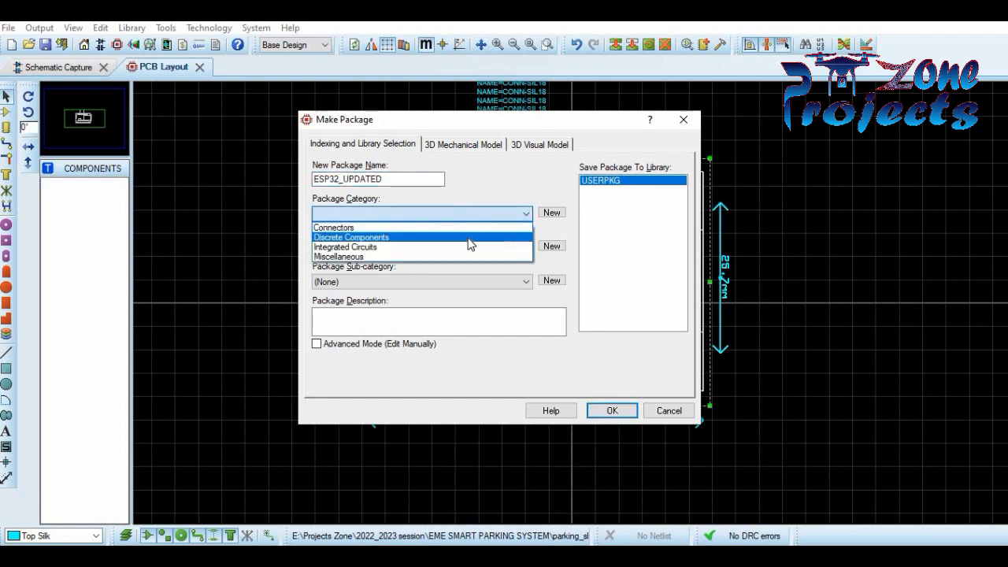
{"action": "left_click", "coordinate": [462, 256]}
{"action": "left_click", "coordinate": [470, 251]}
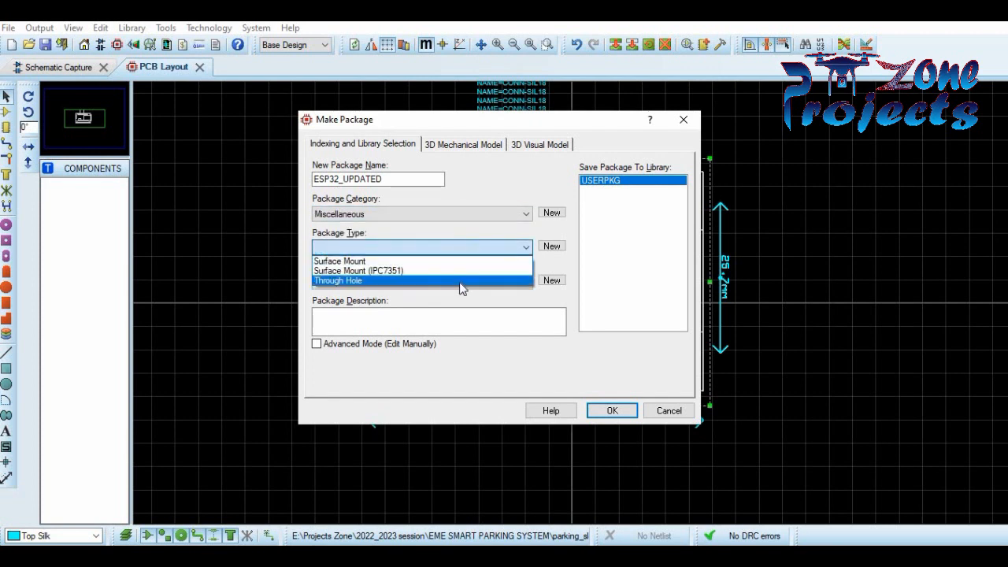
{"action": "left_click", "coordinate": [462, 281]}
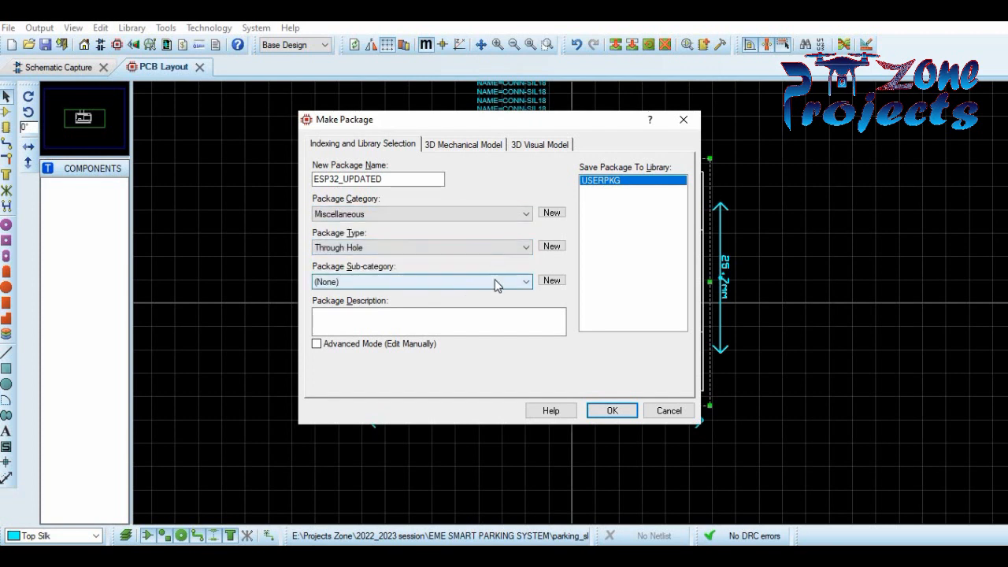
{"action": "left_click", "coordinate": [599, 412]}
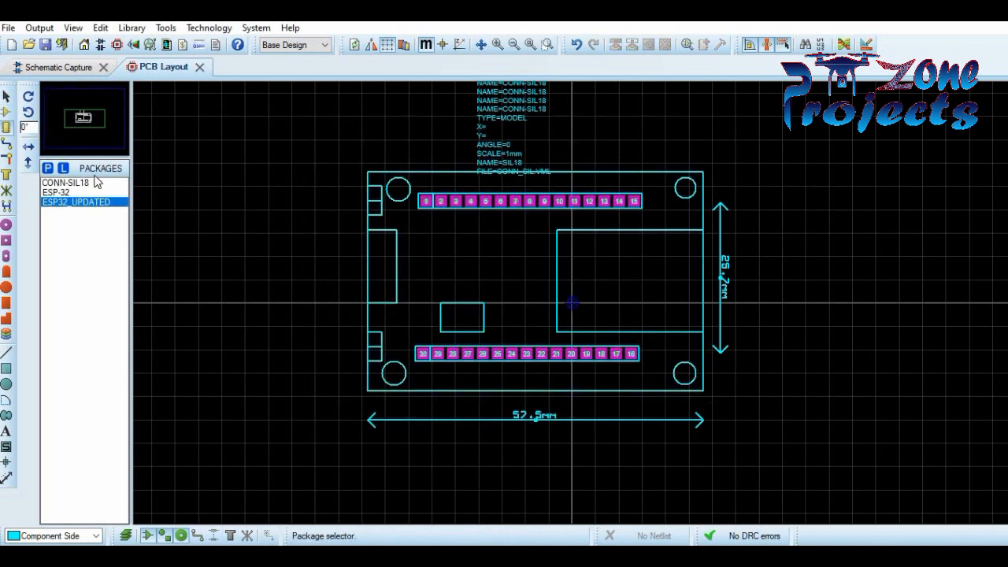
- In the schematic, draw the ESP32 device body rectangle in component body style
{"action": "left_click", "coordinate": [59, 67]}
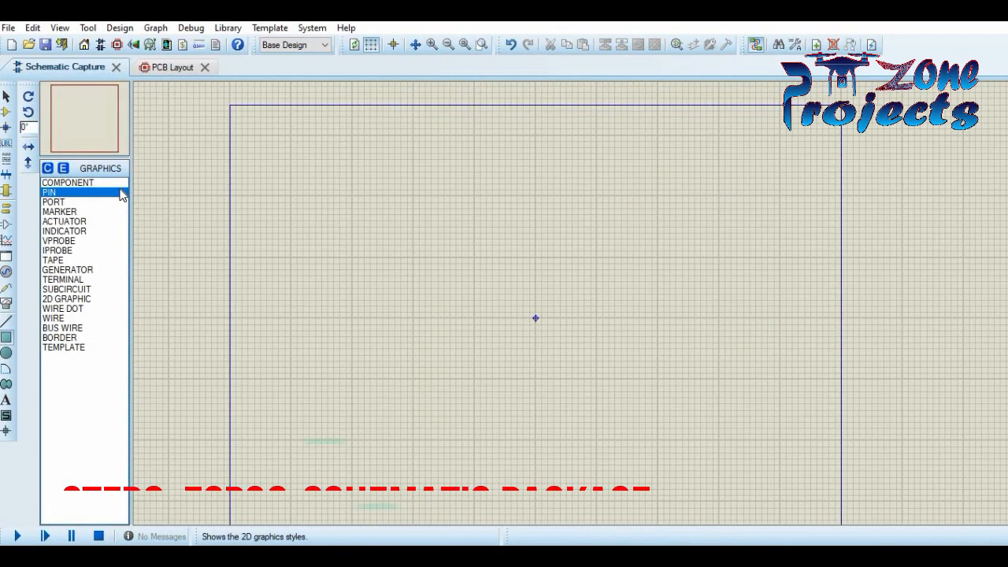
{"action": "left_click", "coordinate": [94, 182]}
{"action": "left_click_drag", "start_coordinate": [484, 230], "coordinate": [583, 382]}
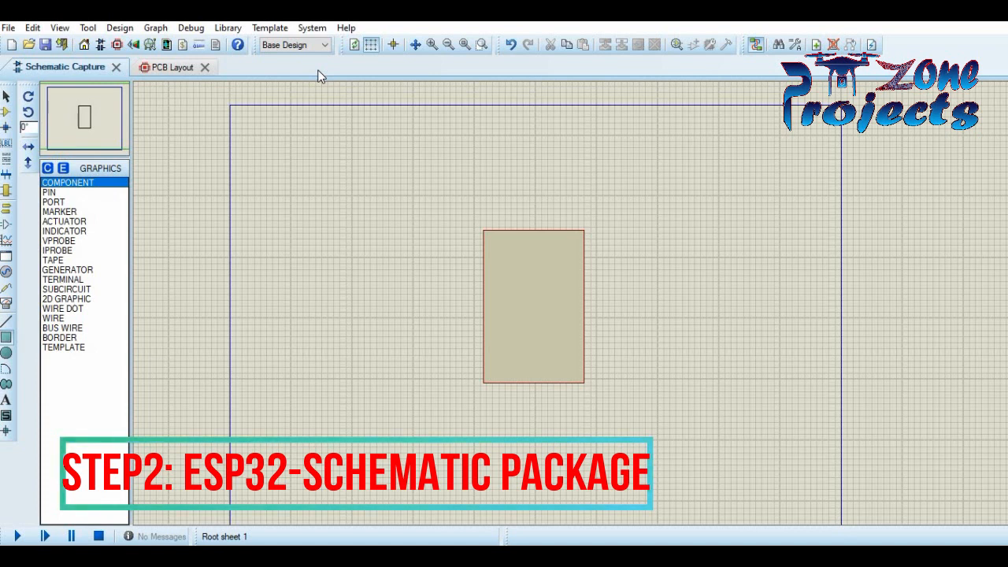
- Place a column of default pins down the rectangle's left edge
{"action": "left_click", "coordinate": [7, 226]}
{"action": "left_click", "coordinate": [471, 240]}
{"action": "left_click", "coordinate": [471, 251]}
{"action": "left_click", "coordinate": [471, 263]}
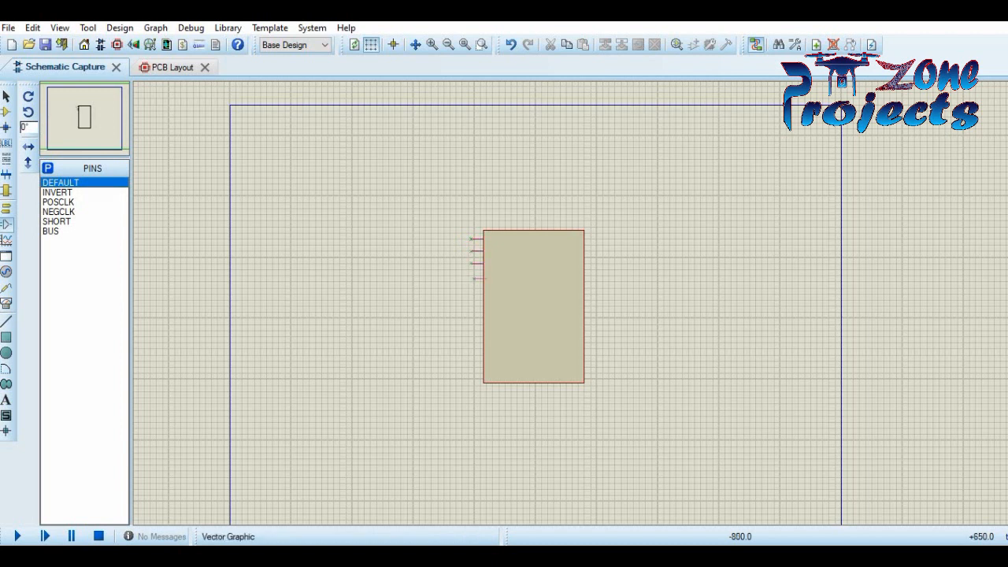
{"action": "left_click", "coordinate": [471, 275]}
{"action": "left_click", "coordinate": [471, 302]}
{"action": "left_click", "coordinate": [471, 315]}
{"action": "left_click", "coordinate": [471, 326]}
{"action": "left_click", "coordinate": [471, 339]}
{"action": "left_click", "coordinate": [471, 352]}
{"action": "left_click", "coordinate": [471, 363]}
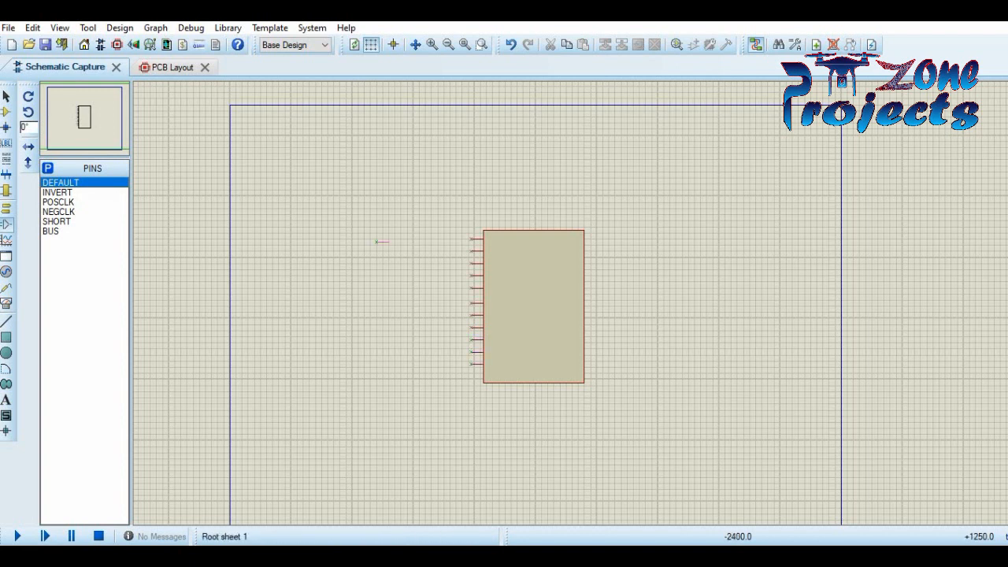
{"action": "left_click", "coordinate": [431, 44]}
{"action": "left_click", "coordinate": [431, 44]}
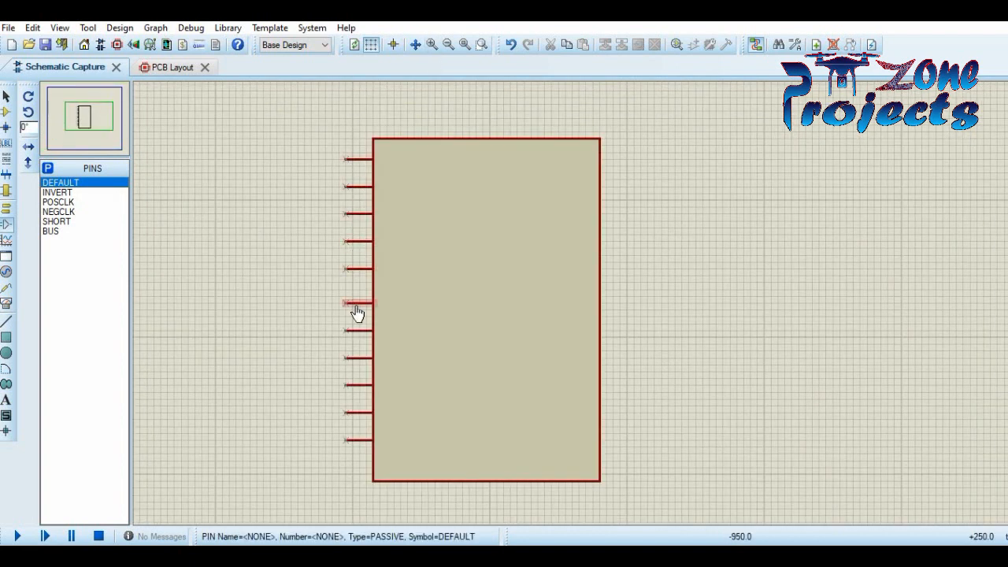
{"action": "left_click", "coordinate": [347, 461]}
{"action": "left_click", "coordinate": [346, 139]}
{"action": "left_click", "coordinate": [347, 480]}
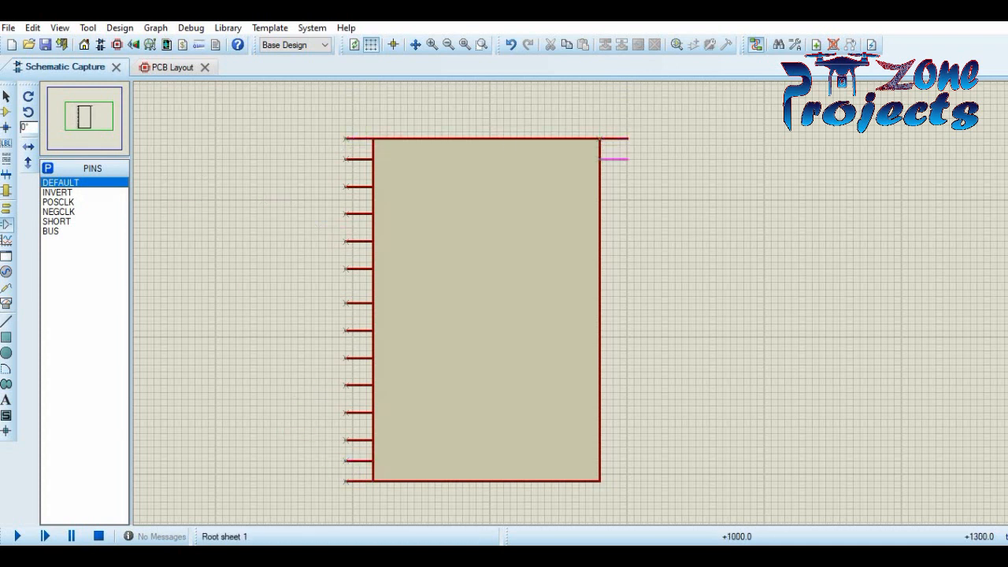
- Place seven default pins down the rectangle's right edge
{"action": "left_click", "coordinate": [600, 220]}
{"action": "left_click", "coordinate": [600, 261]}
{"action": "left_click", "coordinate": [600, 282]}
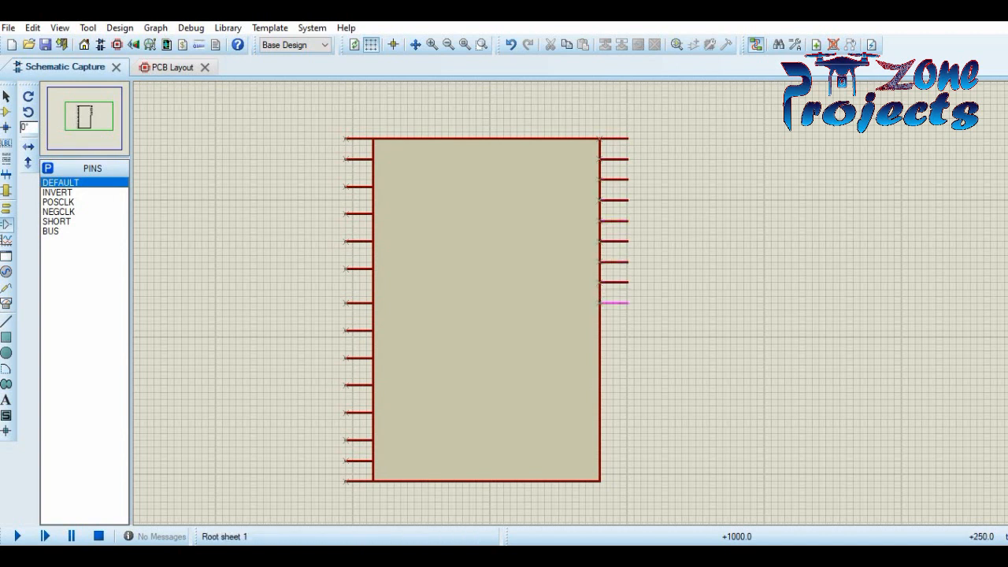
{"action": "left_click", "coordinate": [600, 345]}
{"action": "left_click", "coordinate": [600, 364]}
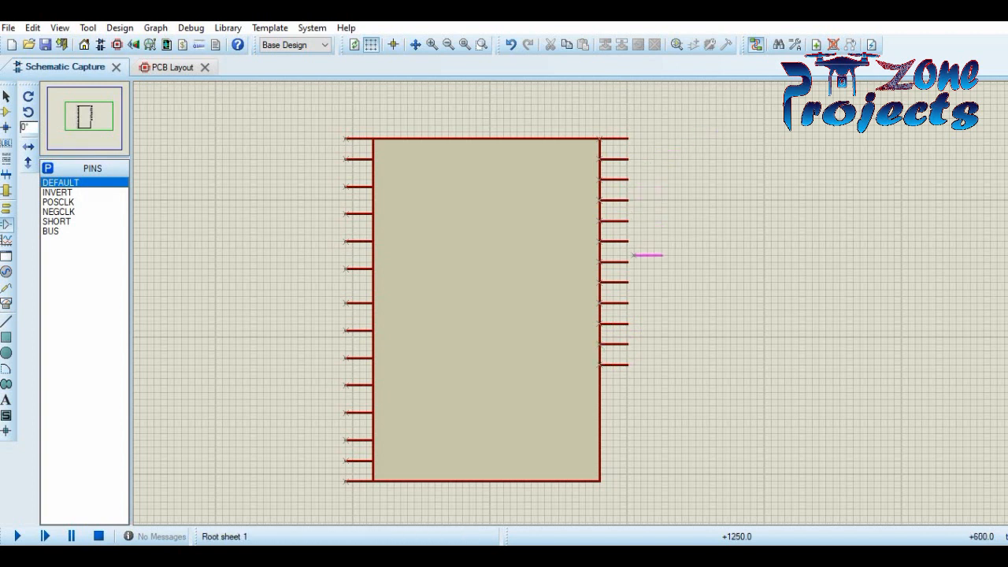
{"action": "left_click", "coordinate": [600, 406]}
{"action": "left_click", "coordinate": [600, 426]}
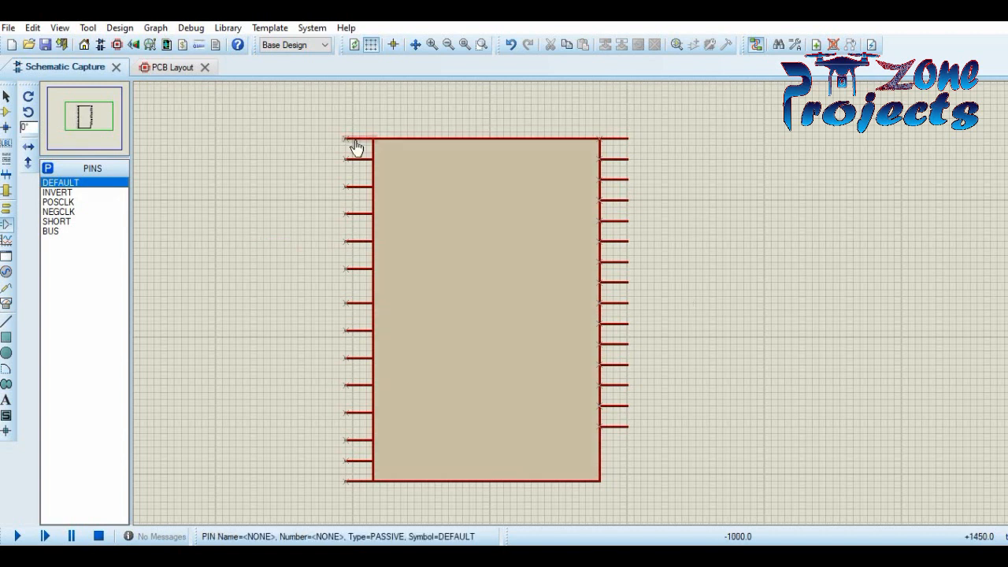
- Move the upper left-edge pins up to close the gaps between them
{"action": "left_click_drag", "start_coordinate": [359, 188], "coordinate": [359, 201]}
{"action": "left_click_drag", "start_coordinate": [359, 241], "coordinate": [359, 221]}
{"action": "left_click_drag", "start_coordinate": [360, 269], "coordinate": [359, 241]}
{"action": "left_click_drag", "start_coordinate": [360, 304], "coordinate": [360, 268]}
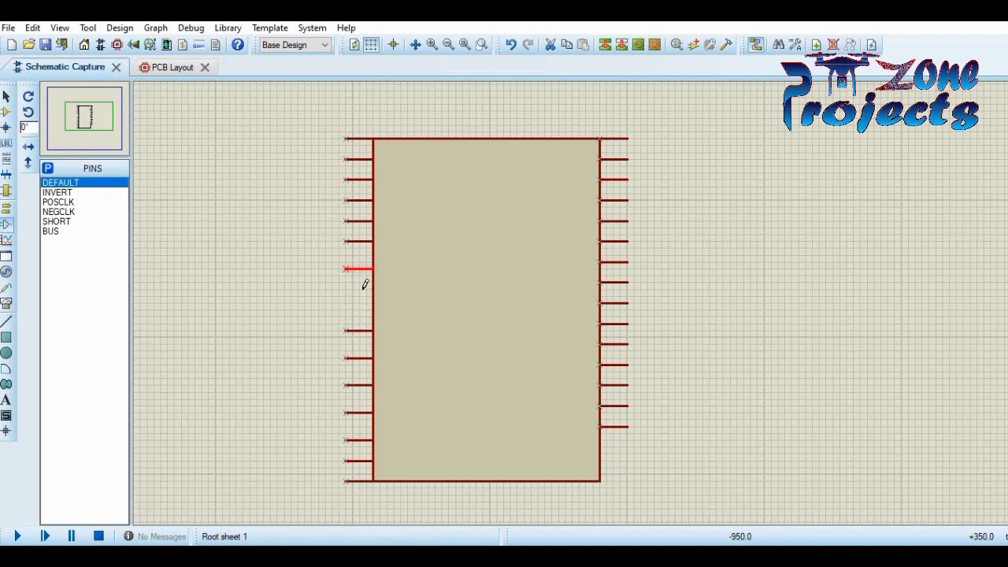
{"action": "left_click_drag", "start_coordinate": [360, 332], "coordinate": [360, 283]}
{"action": "left_click_drag", "start_coordinate": [360, 361], "coordinate": [358, 303]}
- Move the lower left pins up into even spacing and add a fifteenth left pin
{"action": "left_click_drag", "start_coordinate": [359, 386], "coordinate": [359, 323]}
{"action": "left_click_drag", "start_coordinate": [358, 415], "coordinate": [358, 345]}
{"action": "left_click_drag", "start_coordinate": [359, 440], "coordinate": [358, 364]}
{"action": "left_click_drag", "start_coordinate": [358, 460], "coordinate": [358, 385]}
{"action": "left_click_drag", "start_coordinate": [358, 481], "coordinate": [361, 415]}
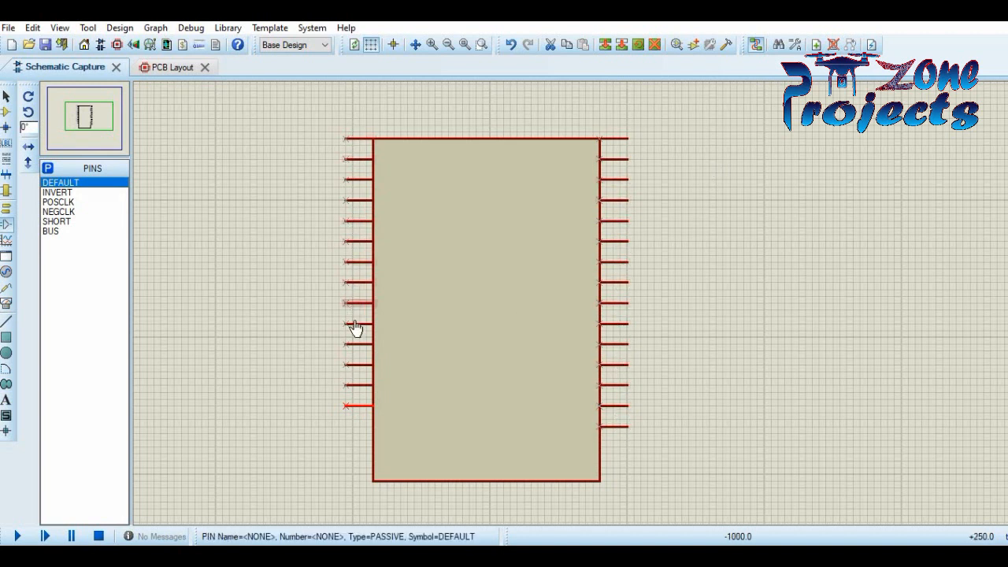
{"action": "left_click", "coordinate": [373, 427]}
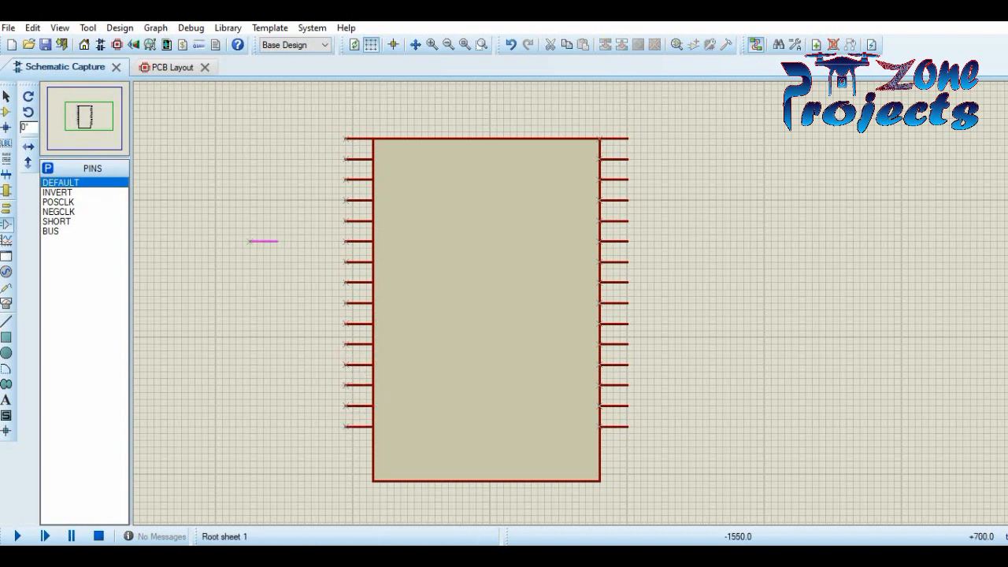
{"action": "left_click", "coordinate": [45, 46]}
- Inspect the top-left pin's properties without changing anything
{"action": "left_click", "coordinate": [8, 96]}
{"action": "double_click", "coordinate": [355, 139]}
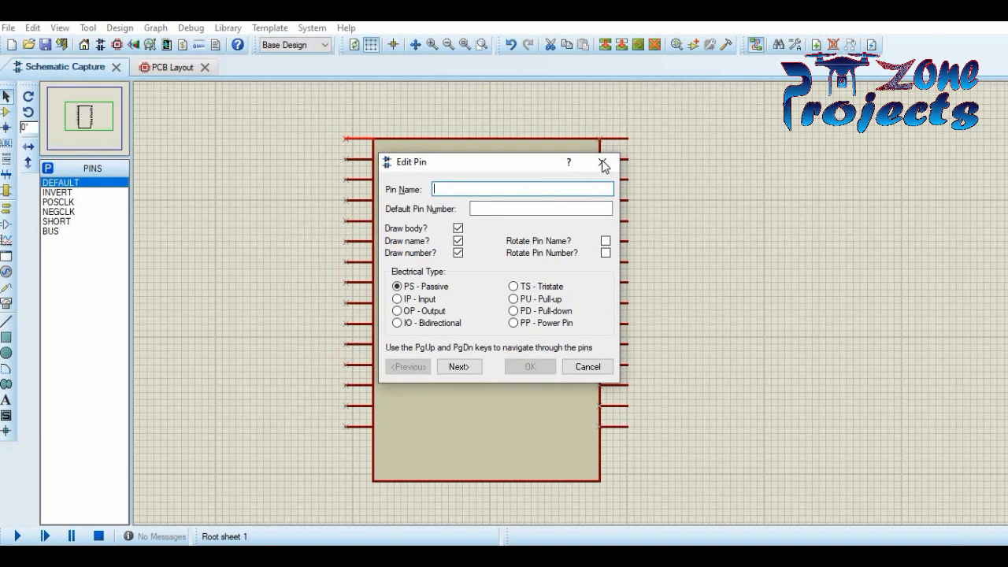
{"action": "left_click", "coordinate": [602, 163]}
- Draw three notch boxes on the body's top edge and a large box near the bottom, then save
{"action": "left_click", "coordinate": [7, 337]}
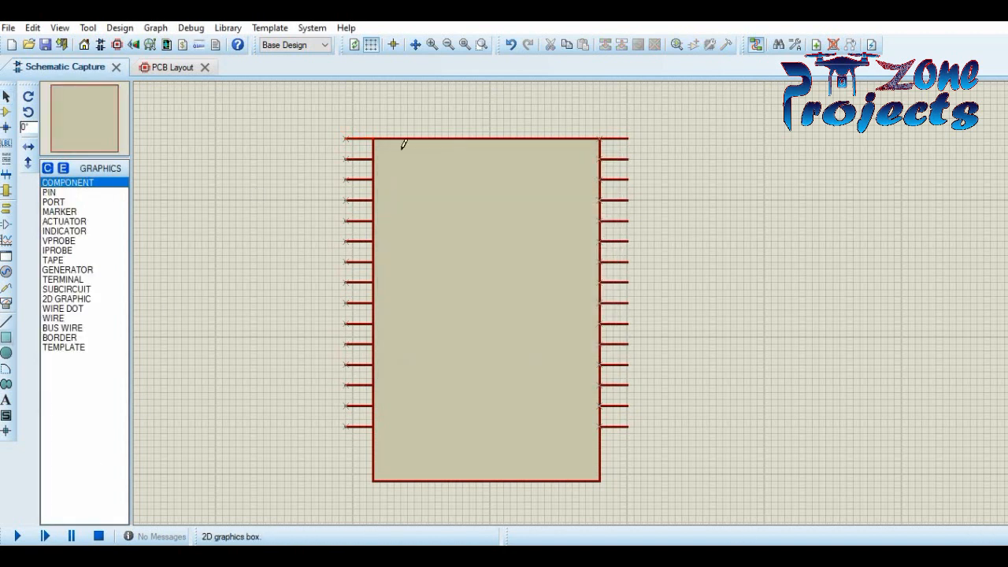
{"action": "left_click", "coordinate": [455, 140]}
{"action": "left_click", "coordinate": [517, 167]}
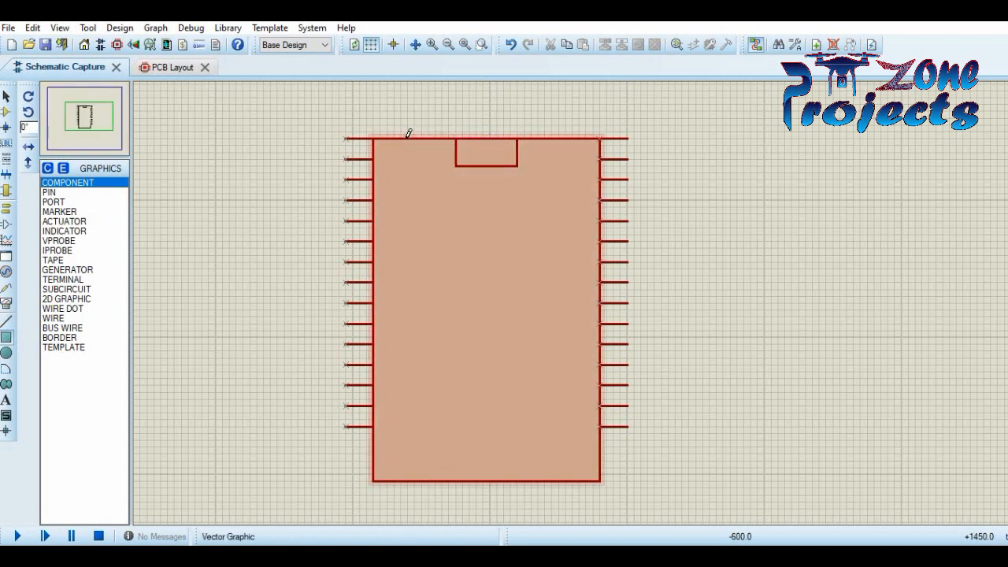
{"action": "left_click", "coordinate": [408, 139]}
{"action": "left_click", "coordinate": [429, 166]}
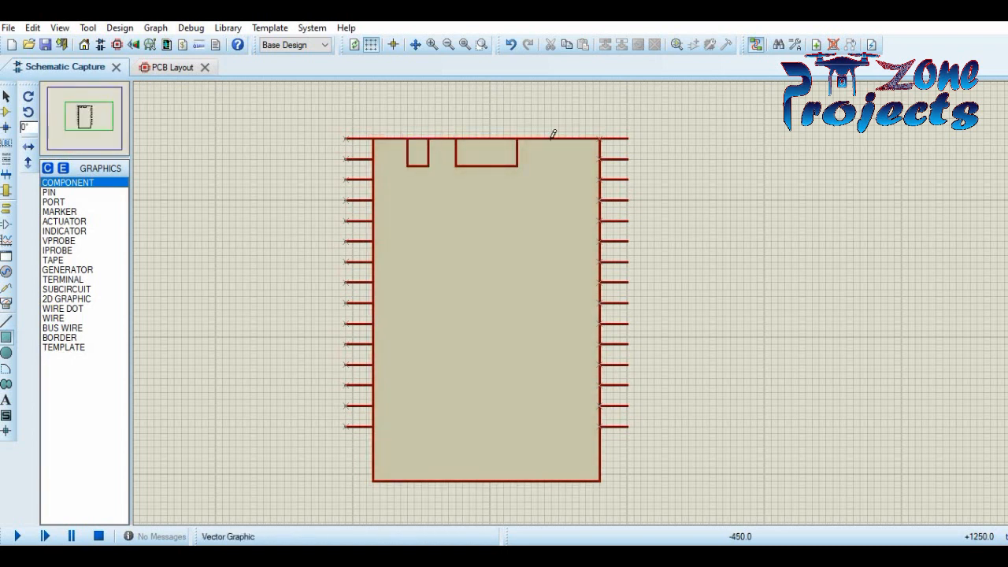
{"action": "left_click", "coordinate": [552, 139]}
{"action": "left_click", "coordinate": [573, 166]}
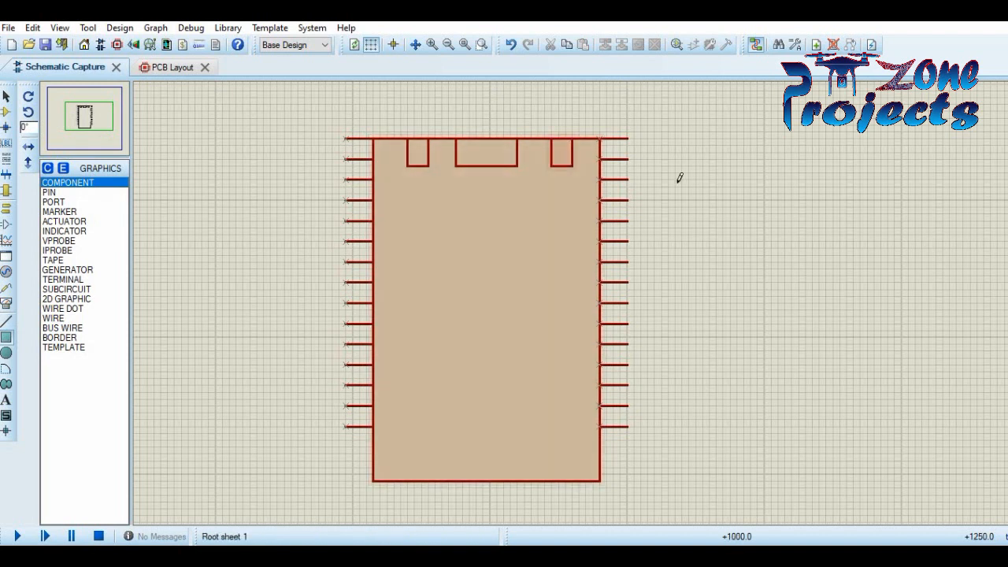
{"action": "left_click", "coordinate": [428, 358]}
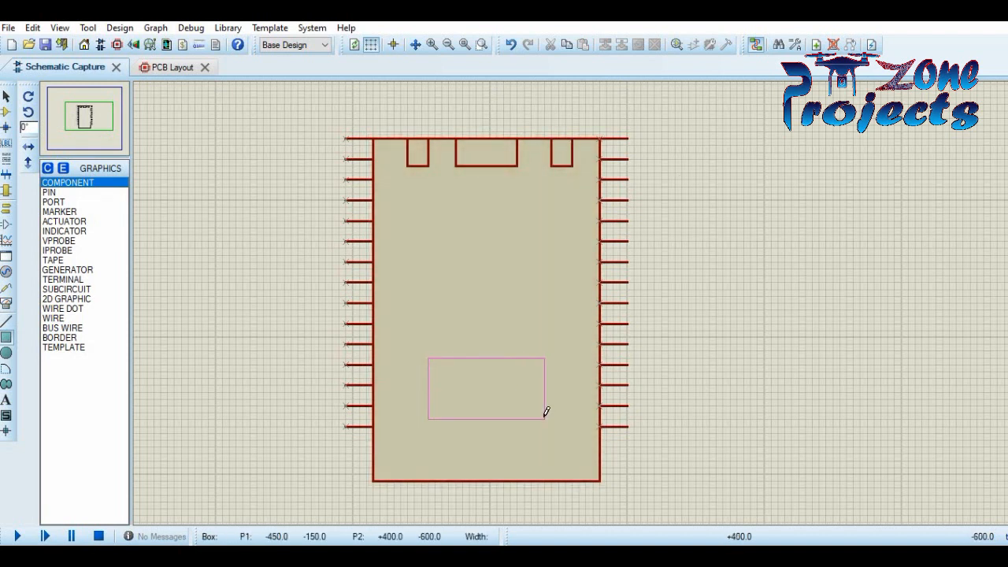
{"action": "left_click", "coordinate": [544, 479]}
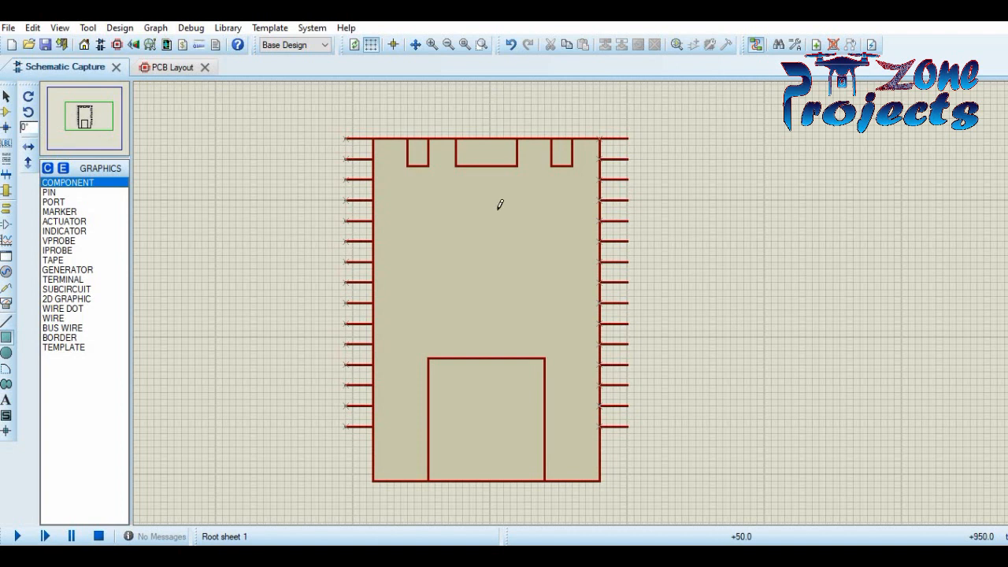
{"action": "key", "text": "ctrl+s"}
{"action": "left_click", "coordinate": [319, 124]}
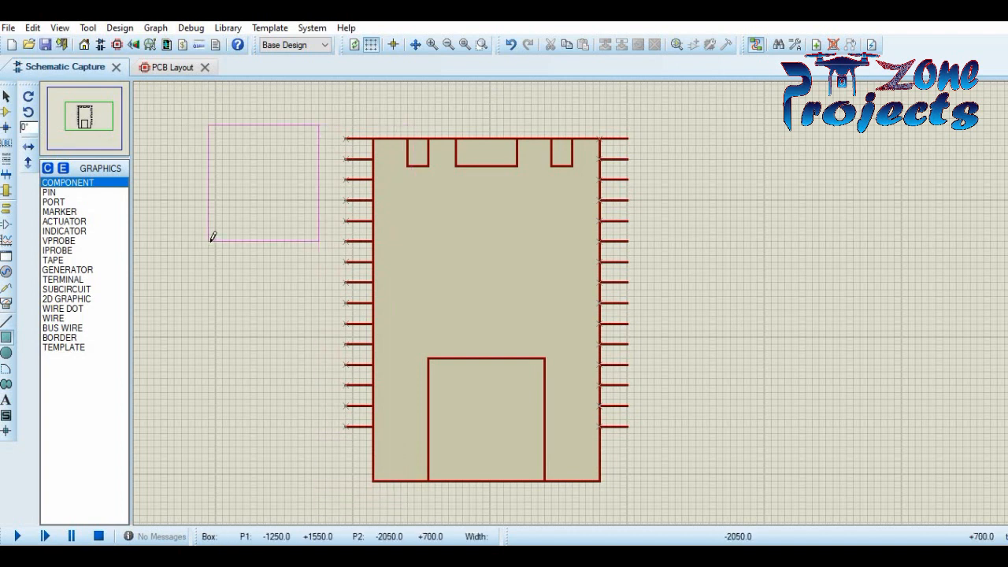
- Move the left and right pin columns down so they line up
{"action": "left_click", "coordinate": [6, 96]}
{"action": "left_click_drag", "start_coordinate": [439, 533], "coordinate": [394, 470]}
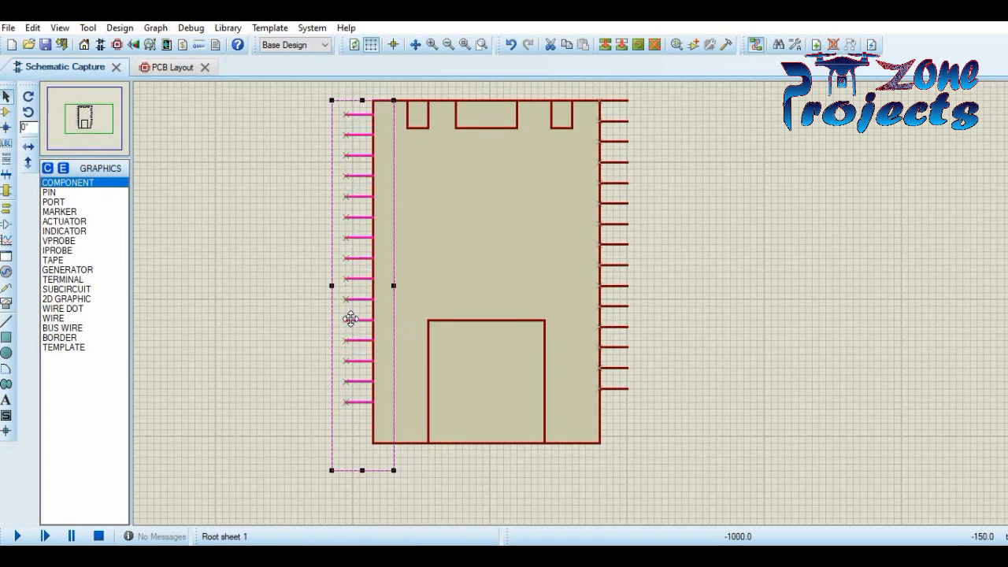
{"action": "left_click_drag", "start_coordinate": [350, 317], "coordinate": [350, 323]}
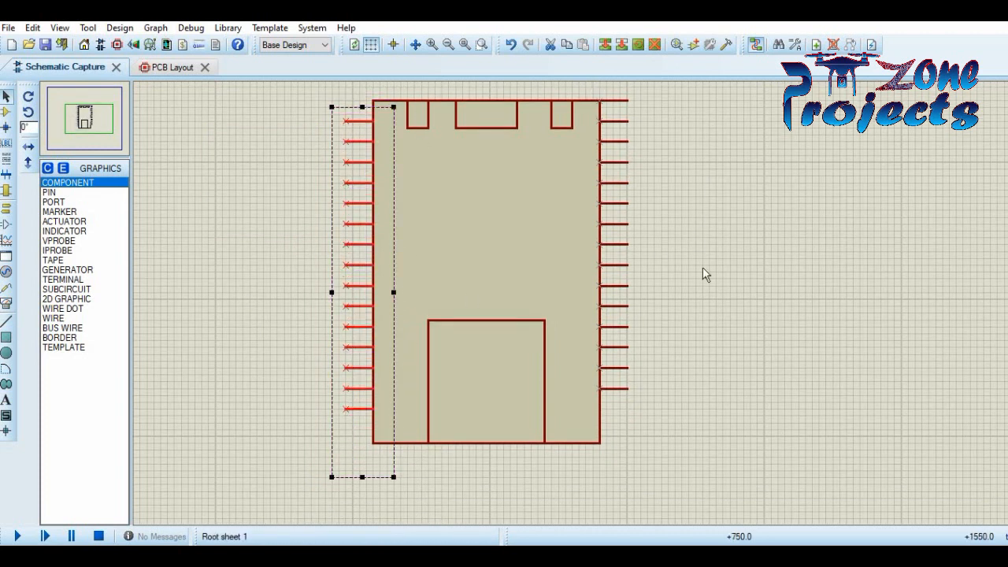
{"action": "left_click_drag", "start_coordinate": [592, 86], "coordinate": [715, 449]}
{"action": "left_click_drag", "start_coordinate": [615, 321], "coordinate": [615, 342]}
{"action": "left_click", "coordinate": [786, 296]}
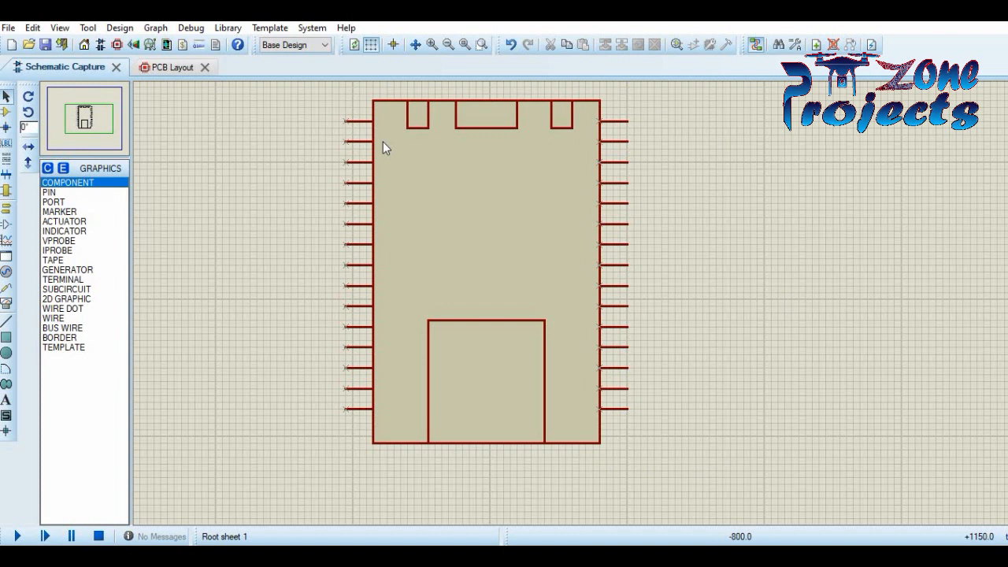
- Name the top-left pin 3.3V with pin number 30
{"action": "double_click", "coordinate": [358, 122]}
{"action": "type", "text": "3.3V"}
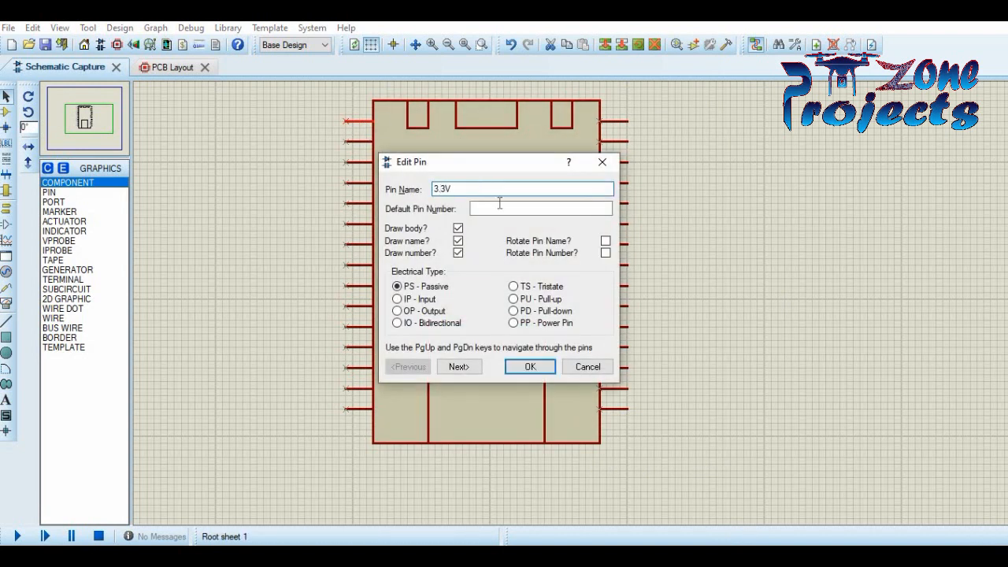
{"action": "left_click", "coordinate": [499, 204]}
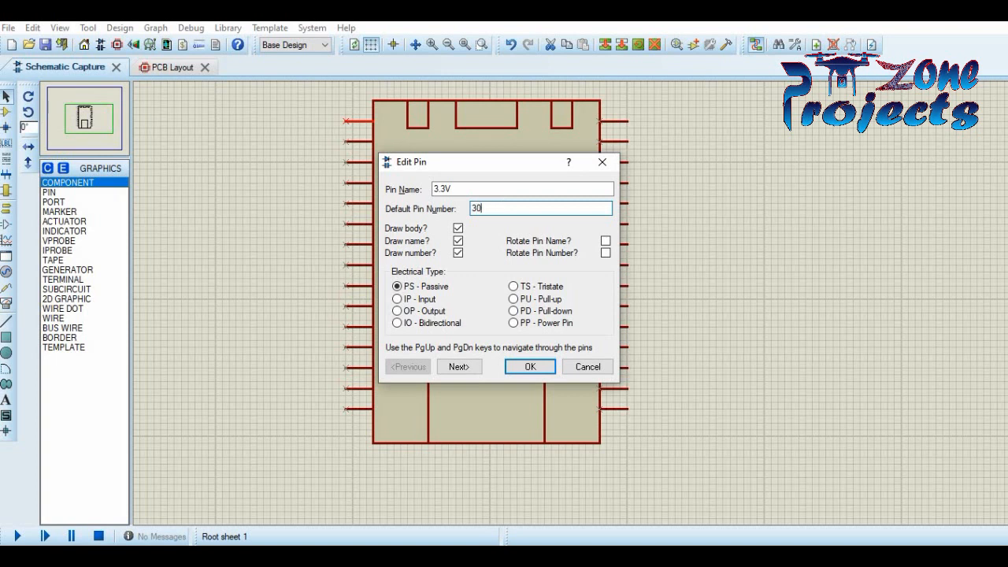
{"action": "key", "text": "Return"}
- Name the second left pin GND and correct its number to 29
{"action": "double_click", "coordinate": [365, 143]}
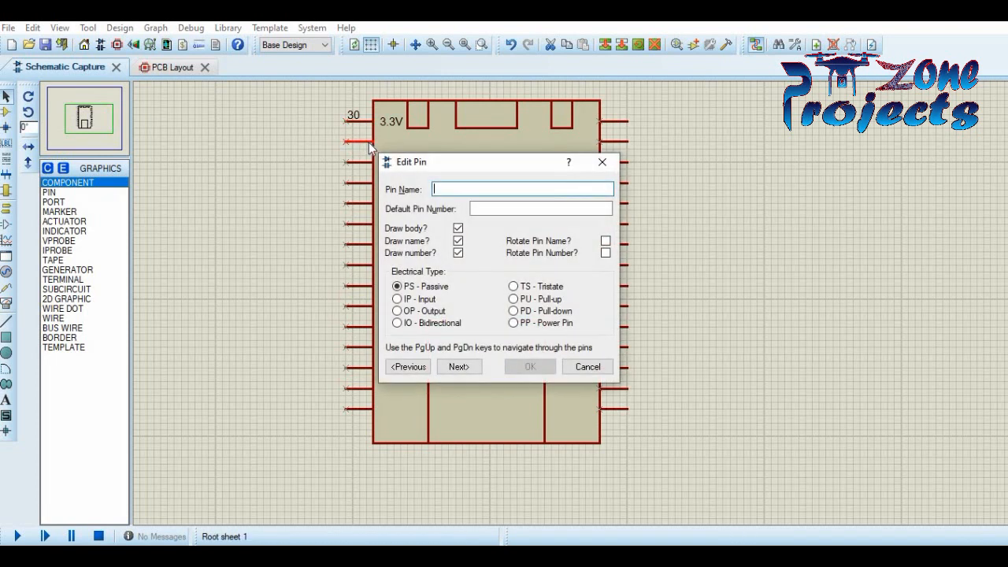
{"action": "type", "text": "GND"}
{"action": "left_click", "coordinate": [506, 208]}
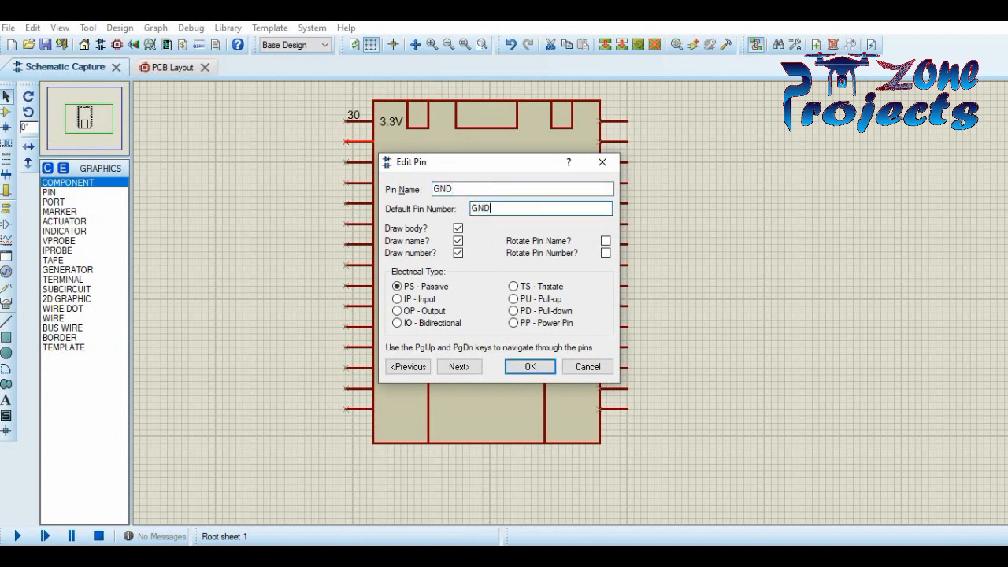
{"action": "left_click", "coordinate": [524, 365]}
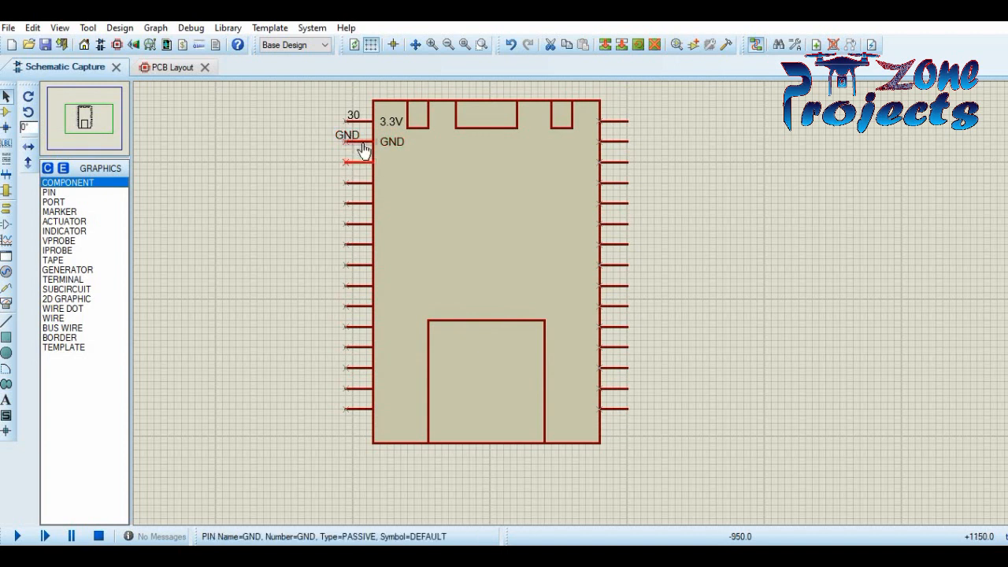
{"action": "double_click", "coordinate": [360, 143]}
{"action": "double_click", "coordinate": [490, 207]}
{"action": "type", "text": "2"}
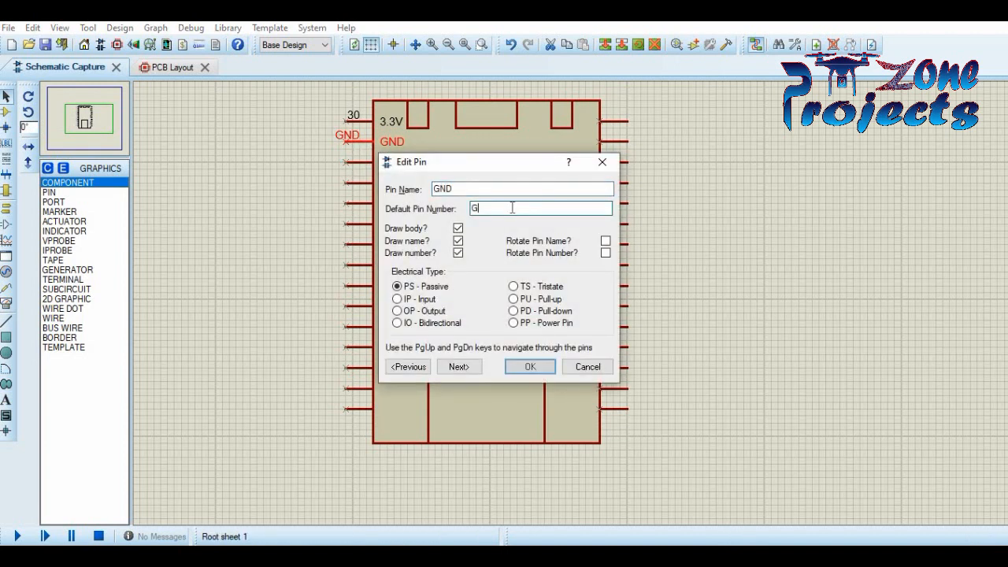
{"action": "type", "text": "9"}
{"action": "key", "text": "Return"}
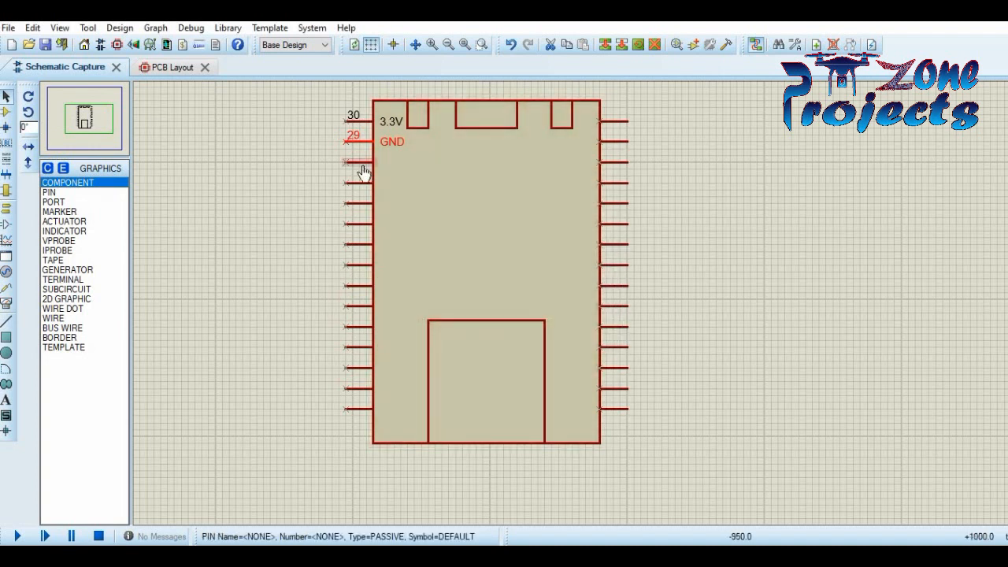
- Name the third left pin D15 with pin number 28
{"action": "double_click", "coordinate": [354, 163]}
{"action": "type", "text": "GND"}
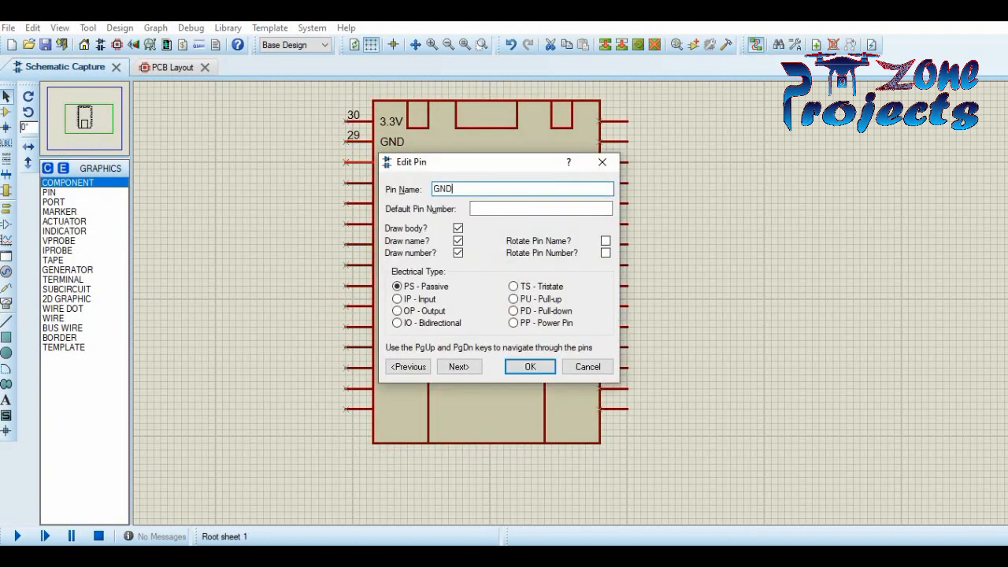
{"action": "left_click", "coordinate": [569, 210]}
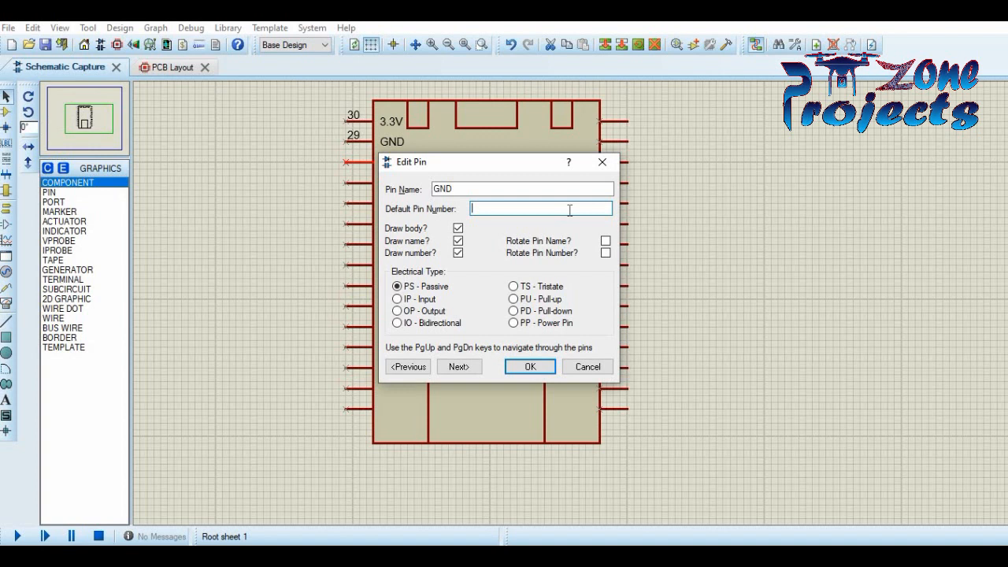
{"action": "type", "text": "D15"}
{"action": "key", "text": "Left"}
{"action": "key", "text": "Left"}
{"action": "double_click", "coordinate": [516, 189]}
{"action": "type", "text": "G"}
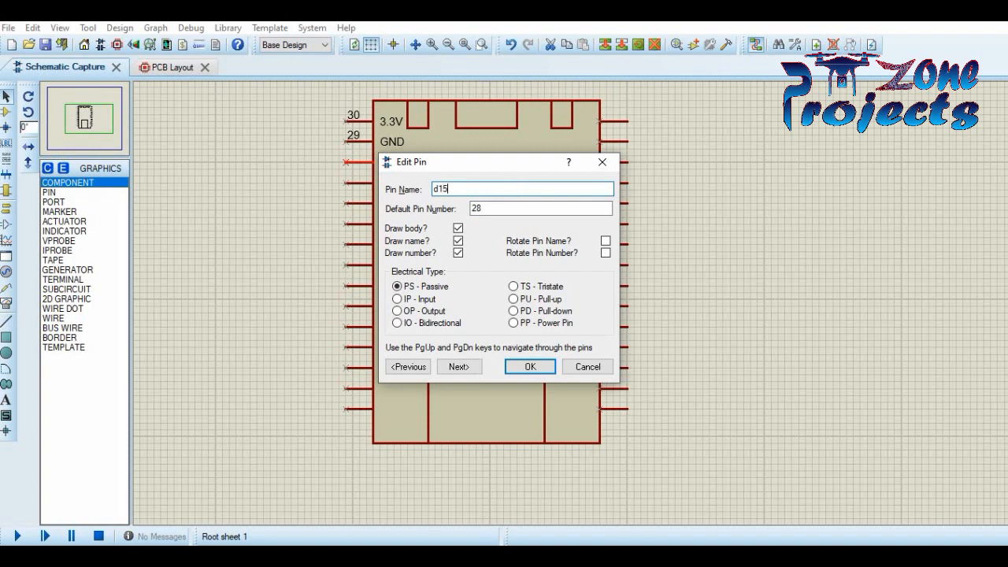
{"action": "left_click", "coordinate": [534, 369]}
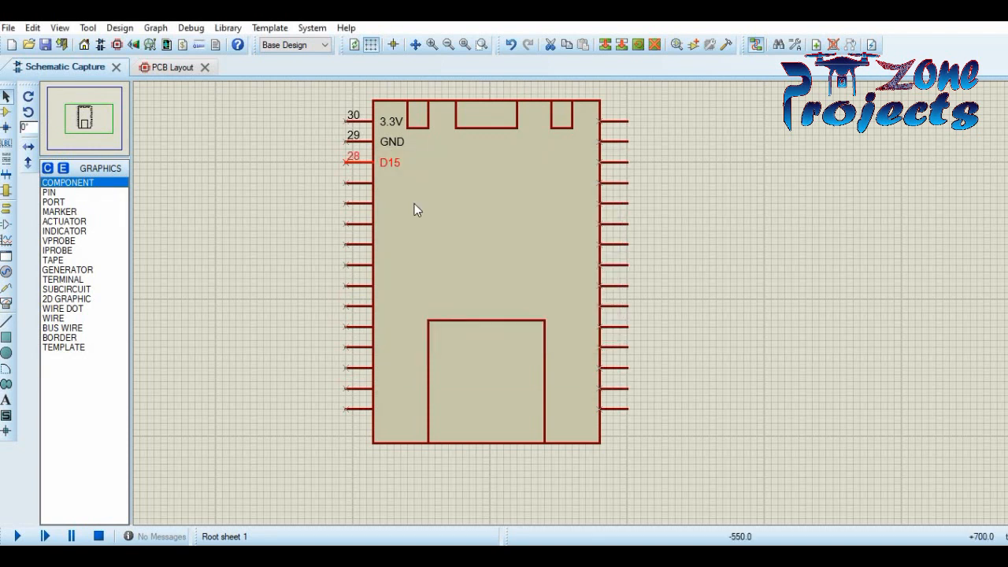
{"action": "double_click", "coordinate": [384, 187]}
- Name the fourth left pin D2 with pin number 27
{"action": "type", "text": "D2"}
{"action": "left_click", "coordinate": [540, 208]}
{"action": "left_click_drag", "start_coordinate": [529, 162], "coordinate": [671, 224]}
{"action": "type", "text": "27"}
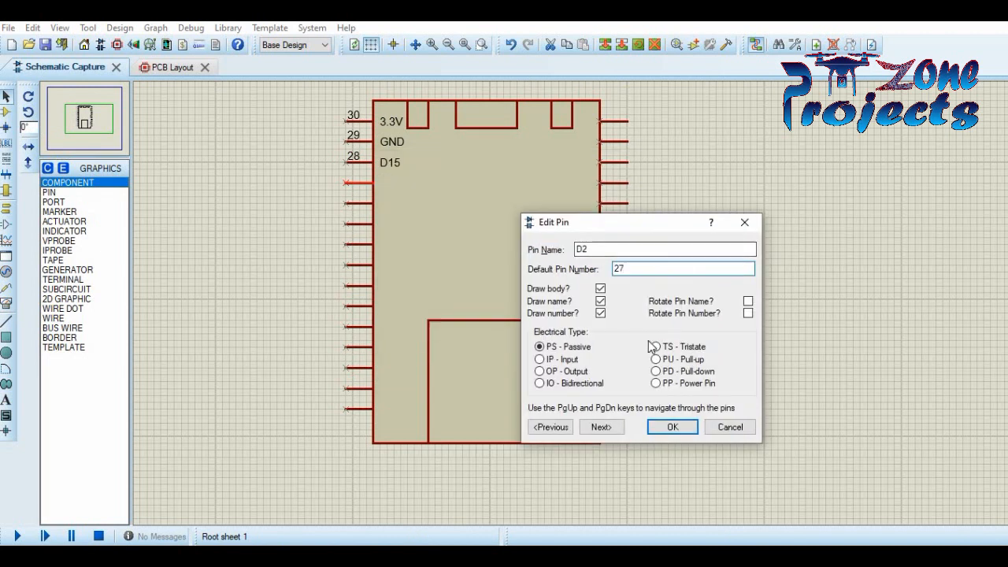
{"action": "left_click", "coordinate": [669, 429]}
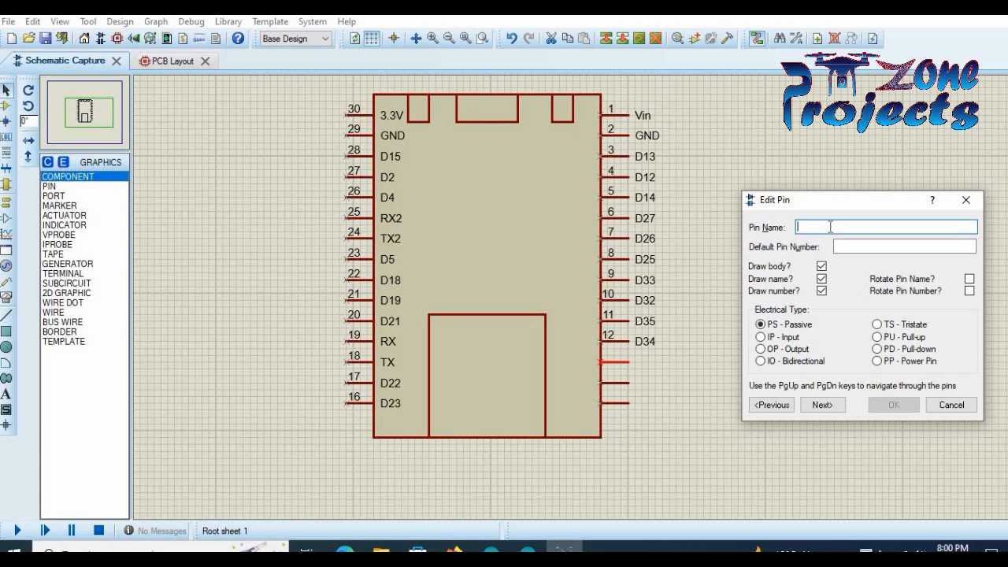
- Add right-side pins VN (13), VP (14) and EN (15)
{"action": "type", "text": "VN"}
{"action": "key", "text": "Tab"}
{"action": "type", "text": "13"}
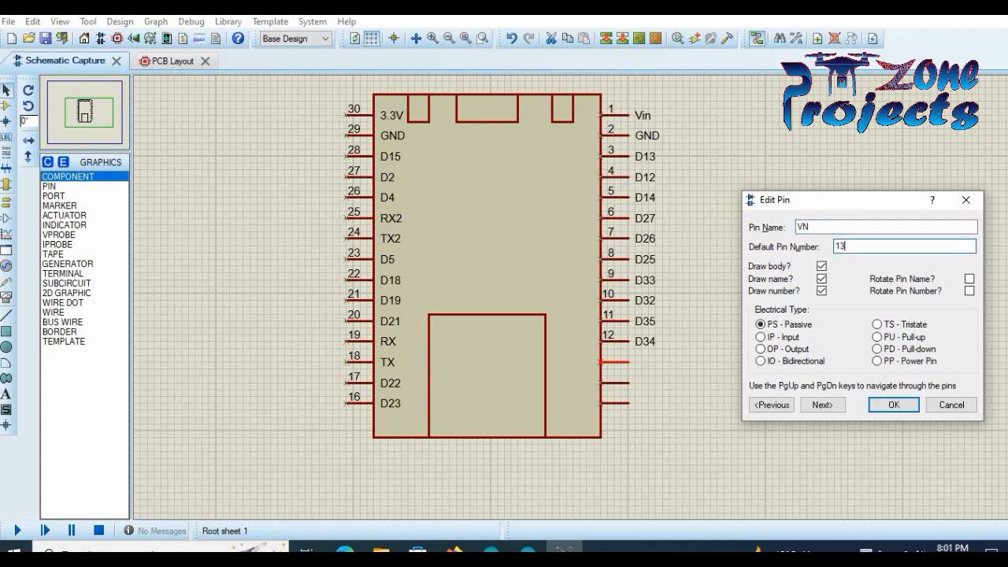
{"action": "left_click", "coordinate": [821, 405]}
{"action": "left_click", "coordinate": [851, 224]}
{"action": "type", "text": "VP"}
{"action": "key", "text": "Tab"}
{"action": "type", "text": "14"}
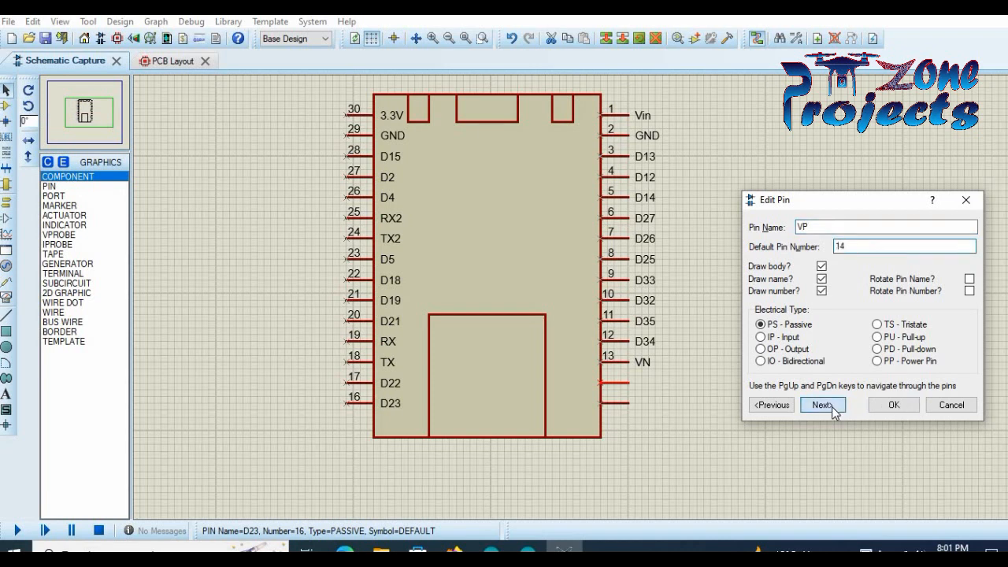
{"action": "left_click", "coordinate": [821, 405]}
{"action": "type", "text": "EN"}
{"action": "left_click", "coordinate": [887, 246]}
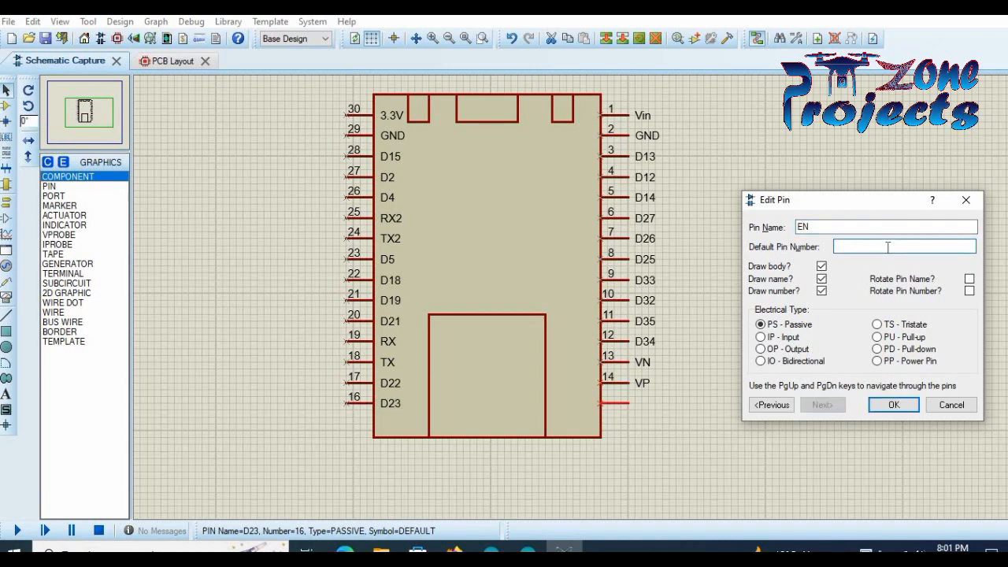
- Finish pin 15 EN and rotate right-side pins 1–8 by 180 degrees
{"action": "left_click", "coordinate": [885, 404]}
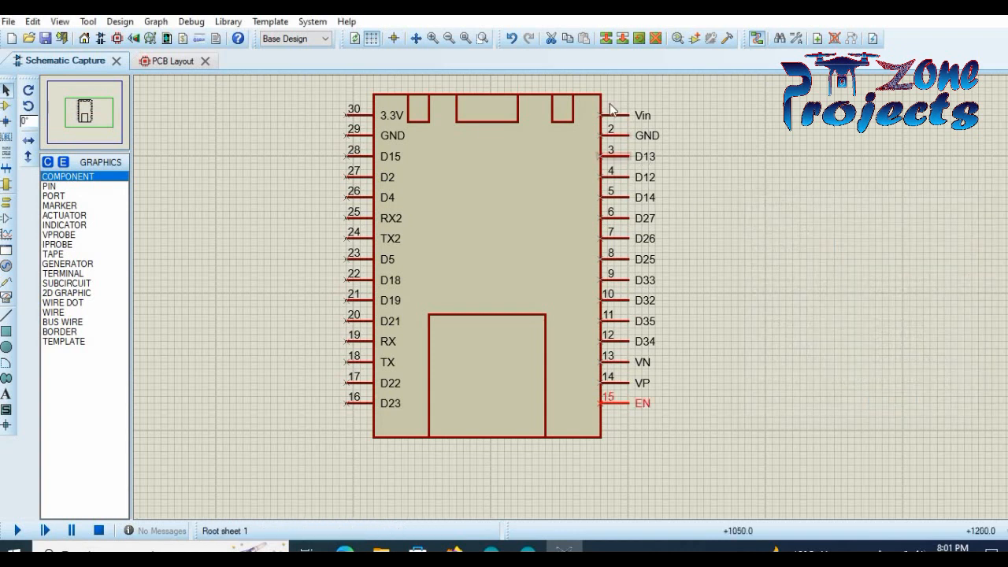
{"action": "right_click", "coordinate": [623, 116]}
{"action": "left_click", "coordinate": [666, 205]}
{"action": "right_click", "coordinate": [642, 133]}
{"action": "left_click", "coordinate": [693, 223]}
{"action": "right_click", "coordinate": [633, 155]}
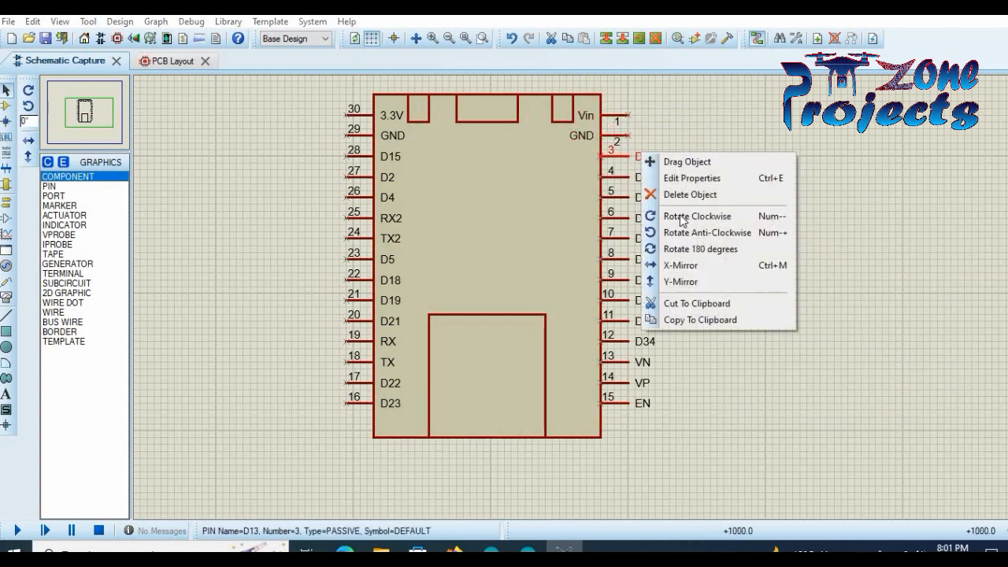
{"action": "left_click", "coordinate": [692, 248]}
{"action": "right_click", "coordinate": [633, 173]}
{"action": "left_click", "coordinate": [693, 266]}
{"action": "right_click", "coordinate": [633, 194]}
{"action": "left_click", "coordinate": [693, 288]}
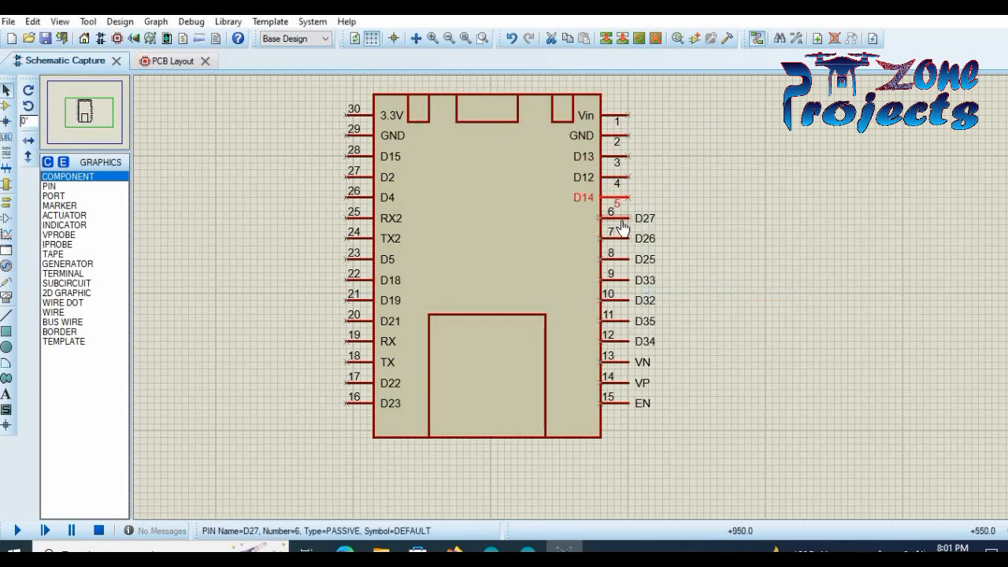
{"action": "right_click", "coordinate": [633, 214]}
{"action": "left_click", "coordinate": [693, 311]}
{"action": "right_click", "coordinate": [634, 234]}
{"action": "left_click", "coordinate": [687, 326]}
{"action": "right_click", "coordinate": [634, 255]}
{"action": "left_click", "coordinate": [687, 348]}
- Rotate right-side pins 9–15 by 180 degrees so their names sit inside, then recentre the view
{"action": "right_click", "coordinate": [634, 276]}
{"action": "left_click", "coordinate": [686, 369]}
{"action": "right_click", "coordinate": [639, 298]}
{"action": "left_click", "coordinate": [693, 389]}
{"action": "right_click", "coordinate": [634, 320]}
{"action": "left_click", "coordinate": [693, 411]}
{"action": "right_click", "coordinate": [634, 340]}
{"action": "left_click", "coordinate": [693, 430]}
{"action": "right_click", "coordinate": [630, 362]}
{"action": "left_click", "coordinate": [693, 448]}
{"action": "right_click", "coordinate": [633, 383]}
{"action": "left_click", "coordinate": [700, 291]}
{"action": "right_click", "coordinate": [635, 403]}
{"action": "left_click", "coordinate": [701, 312]}
{"action": "left_click", "coordinate": [713, 255]}
{"action": "left_click", "coordinate": [89, 111]}
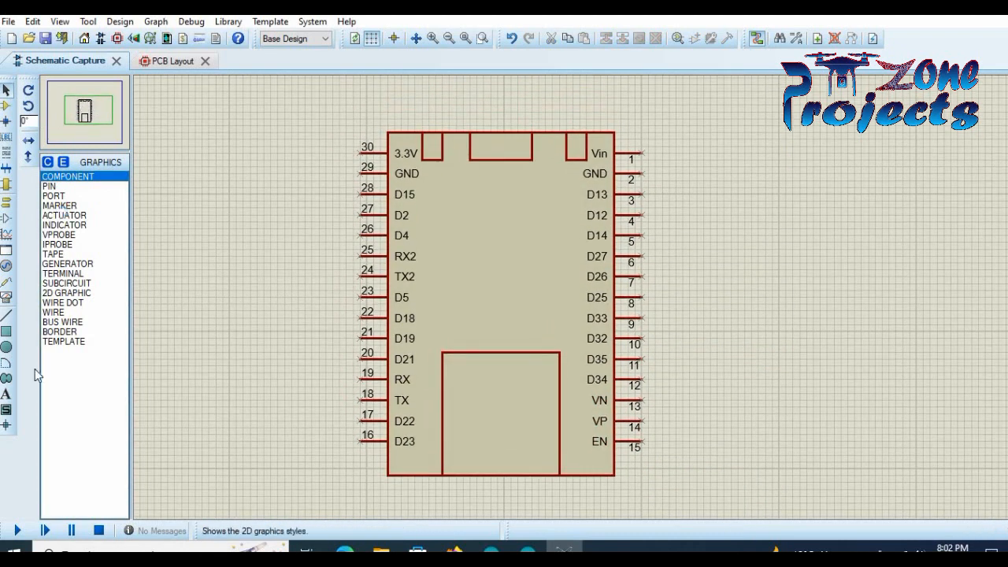
- Create a bold graphic text label 'ESP32-DEVKIT' with 0.2in height
{"action": "left_click", "coordinate": [6, 394]}
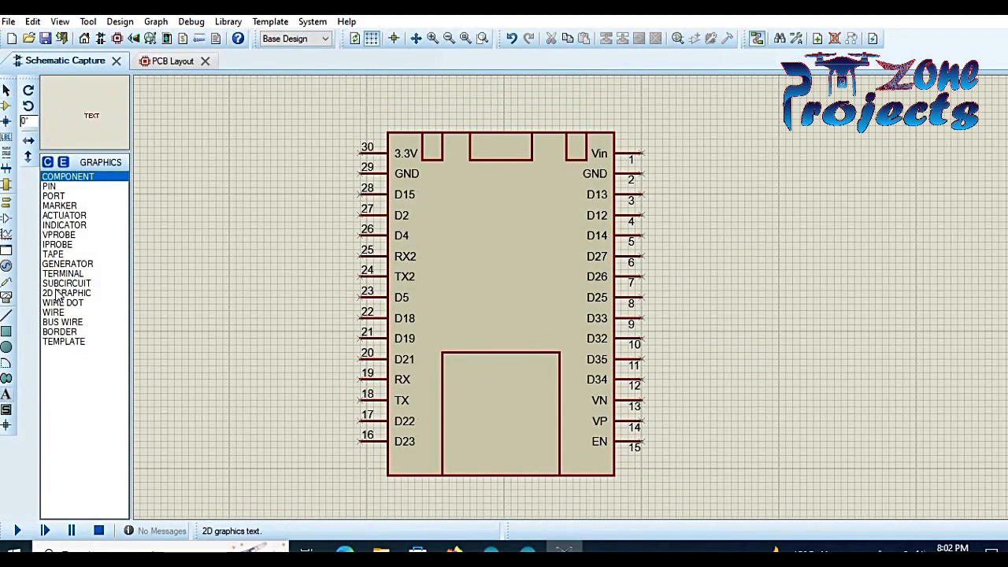
{"action": "left_click", "coordinate": [488, 256]}
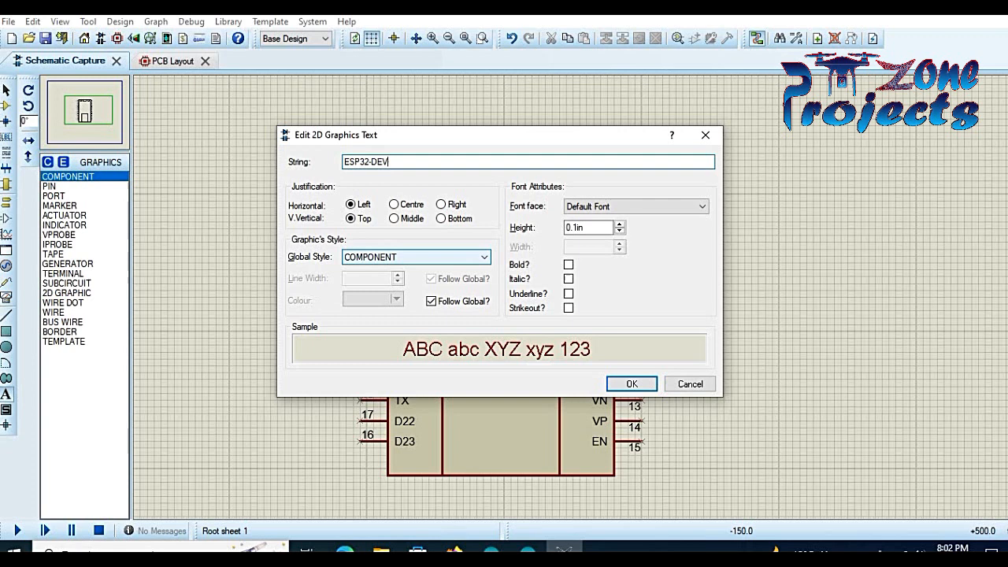
{"action": "left_click", "coordinate": [568, 264]}
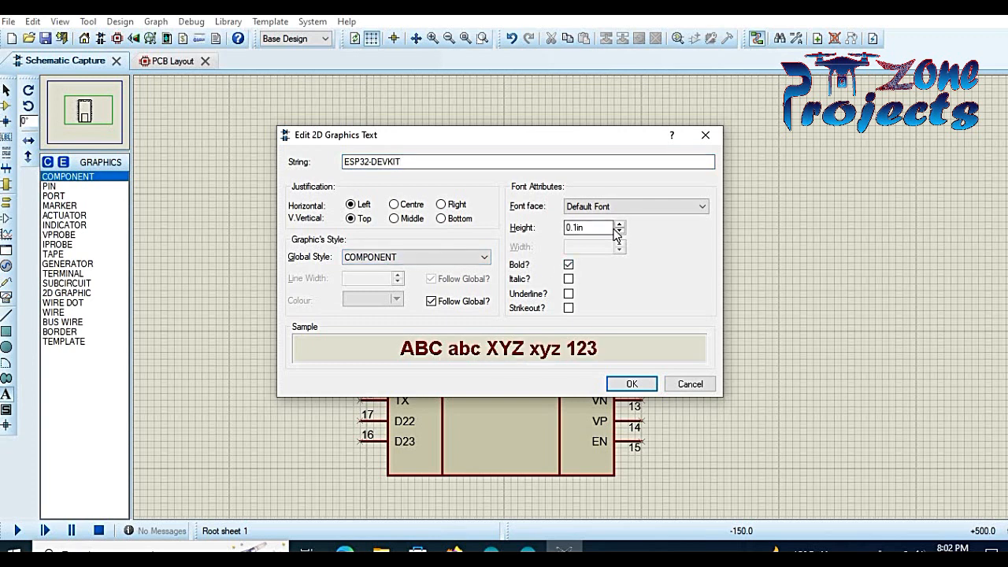
{"action": "left_click", "coordinate": [630, 384]}
- Rotate the label anti-clockwise to run vertically and centre it on the chip body
{"action": "right_click", "coordinate": [561, 277]}
{"action": "left_click", "coordinate": [592, 286]}
{"action": "left_click", "coordinate": [500, 276]}
{"action": "right_click", "coordinate": [504, 274]}
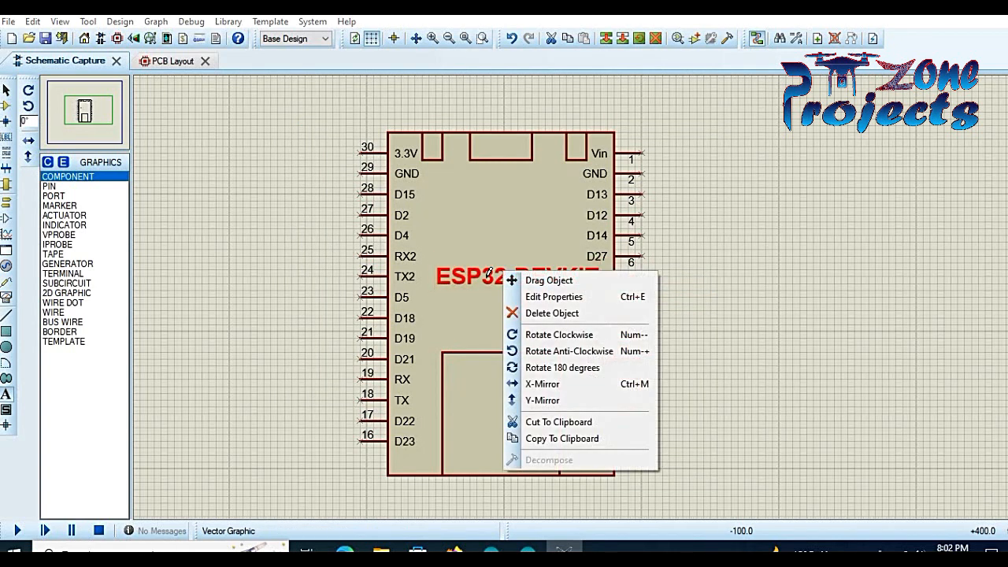
{"action": "left_click", "coordinate": [568, 346]}
{"action": "right_click", "coordinate": [528, 275]}
{"action": "left_click", "coordinate": [553, 285]}
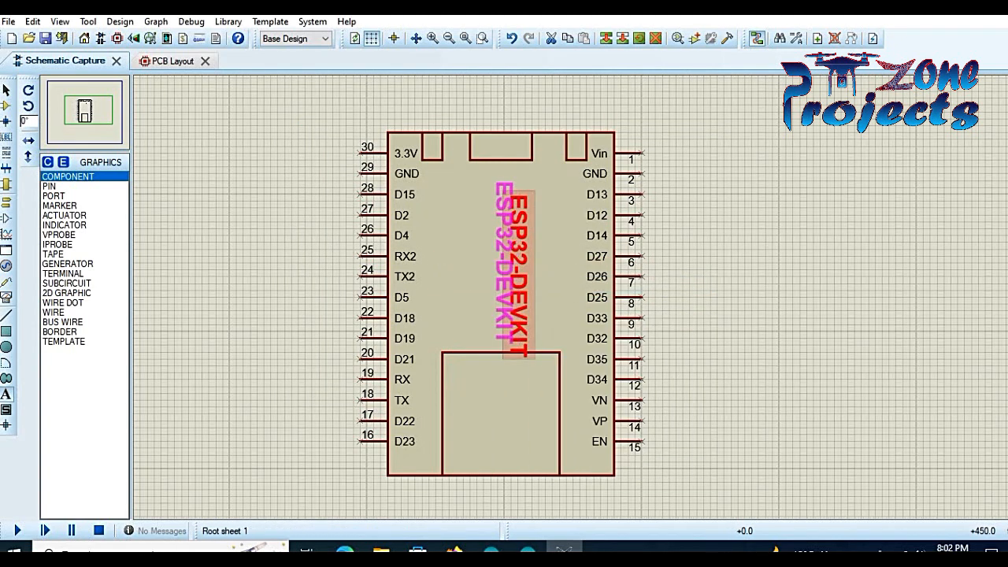
{"action": "left_click", "coordinate": [510, 265]}
{"action": "left_click", "coordinate": [666, 264]}
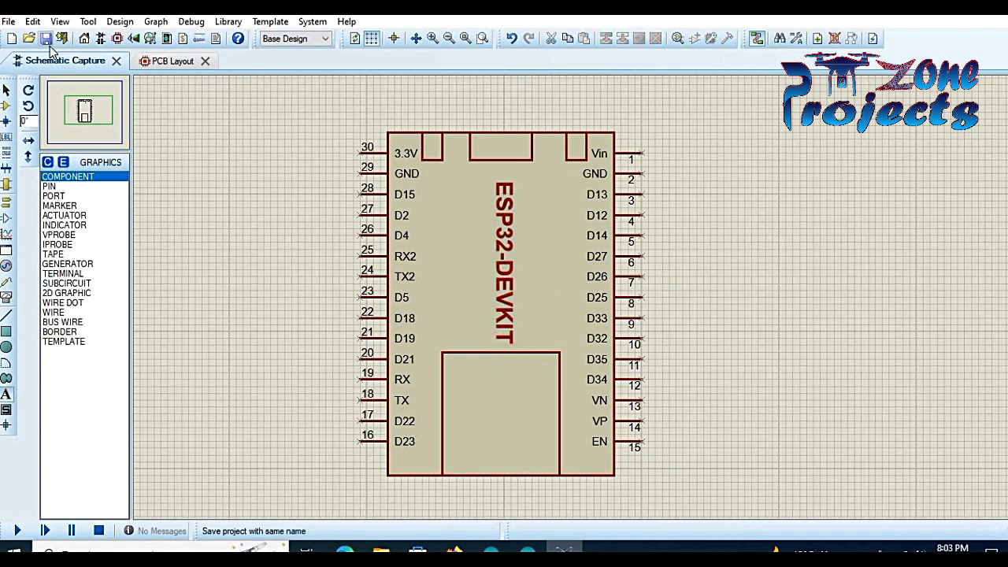
- Try Make Device on the whole symbol, then cancel it after the duplicate pin name warning
{"action": "left_click_drag", "start_coordinate": [340, 115], "coordinate": [716, 487]}
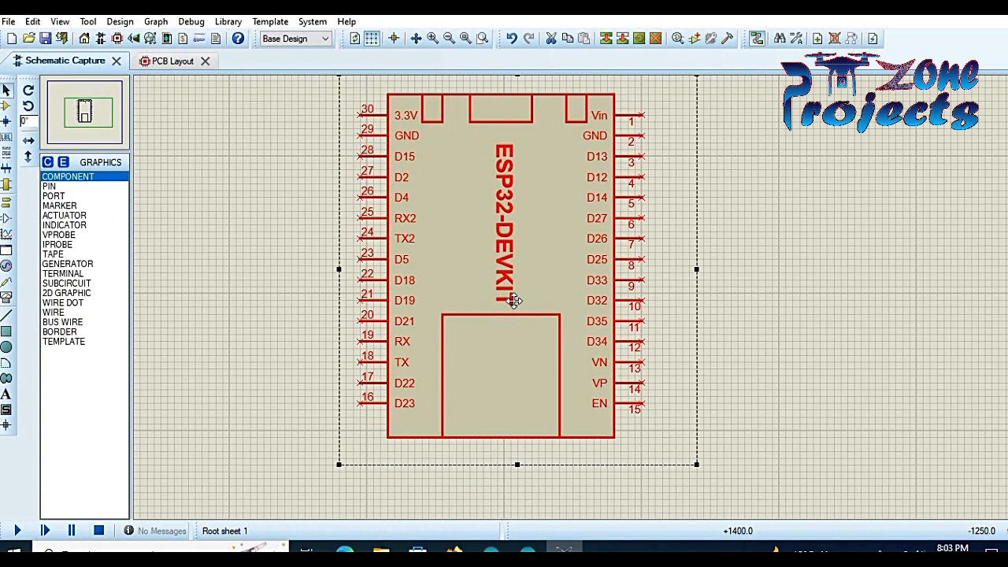
{"action": "right_click", "coordinate": [512, 299]}
{"action": "left_click", "coordinate": [622, 252]}
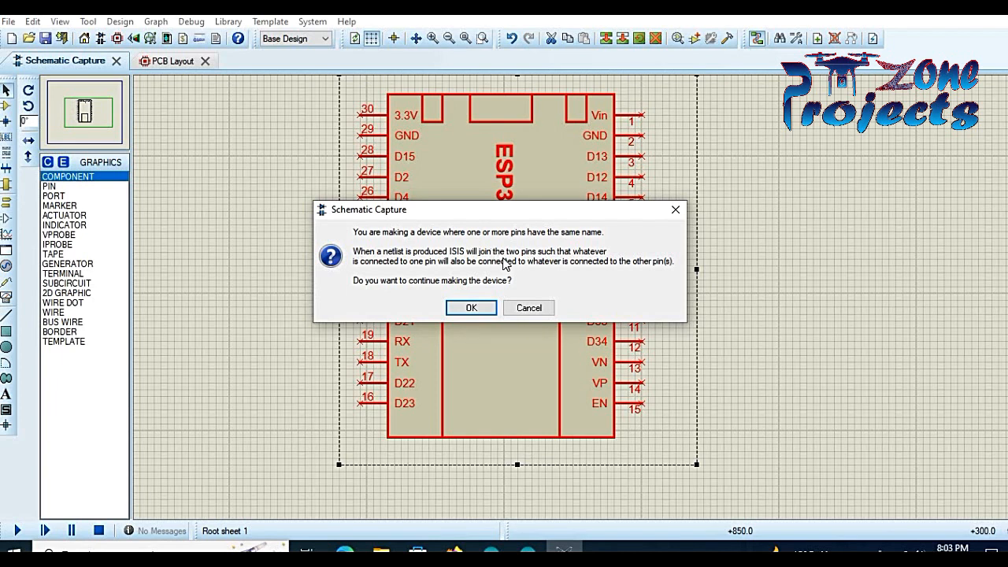
{"action": "left_click", "coordinate": [528, 308]}
{"action": "left_click", "coordinate": [678, 107]}
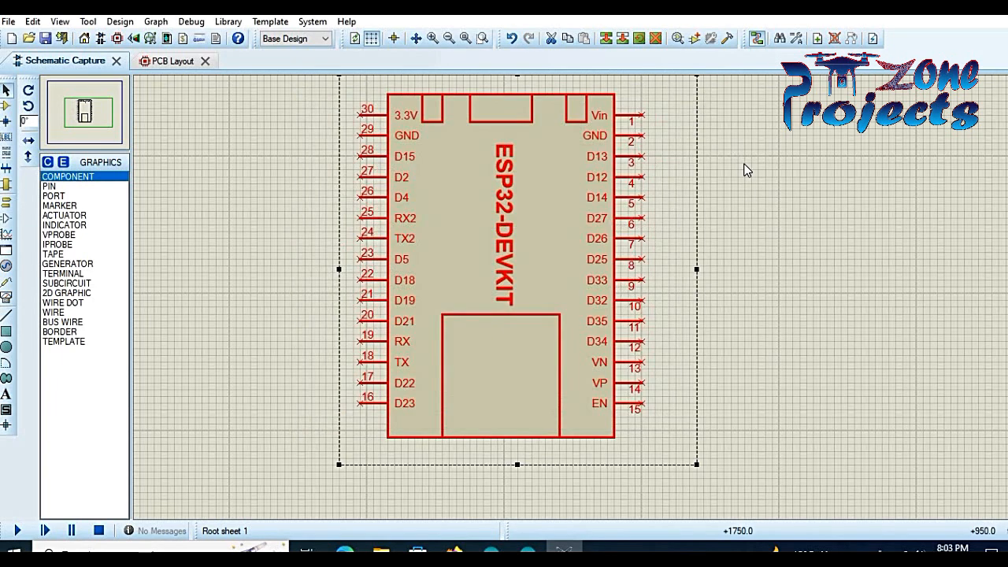
{"action": "left_click", "coordinate": [746, 170]}
- Rename right GND pin 2 to GND1, revert it to GND, then edit left GND pin 29
{"action": "double_click", "coordinate": [597, 135]}
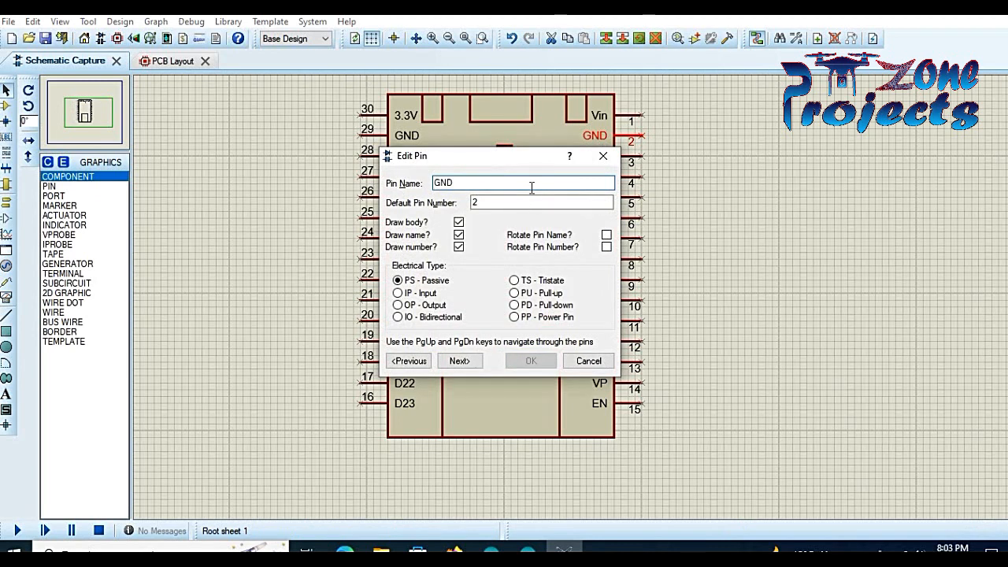
{"action": "type", "text": "1"}
{"action": "left_click", "coordinate": [531, 360]}
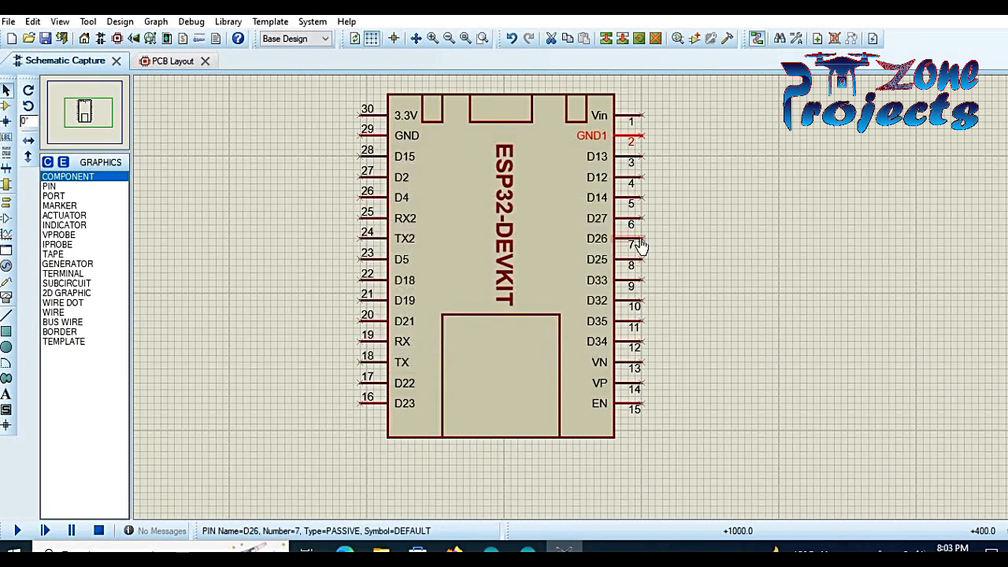
{"action": "left_click", "coordinate": [672, 155]}
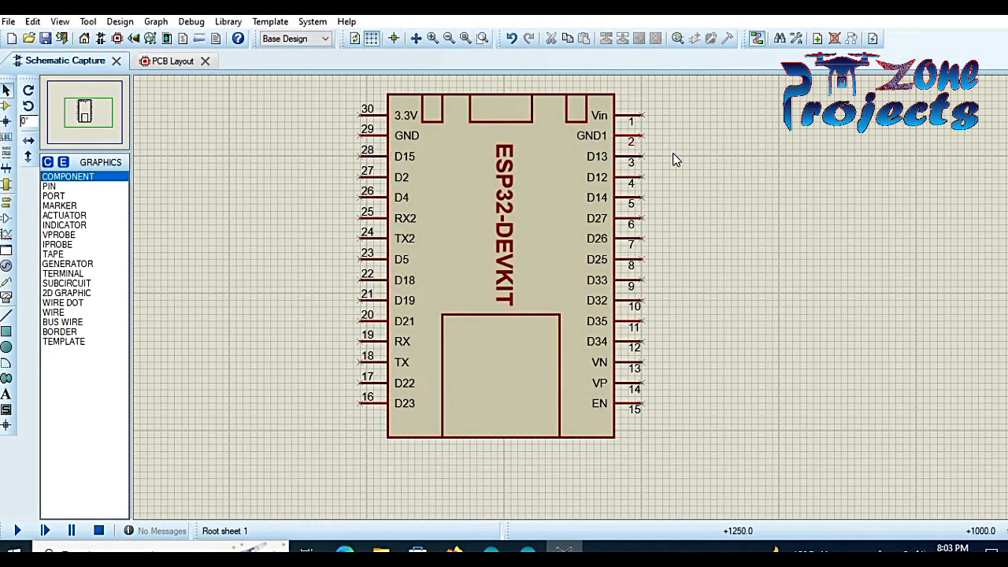
{"action": "double_click", "coordinate": [596, 137]}
{"action": "key", "text": "BackSpace"}
{"action": "key", "text": "Return"}
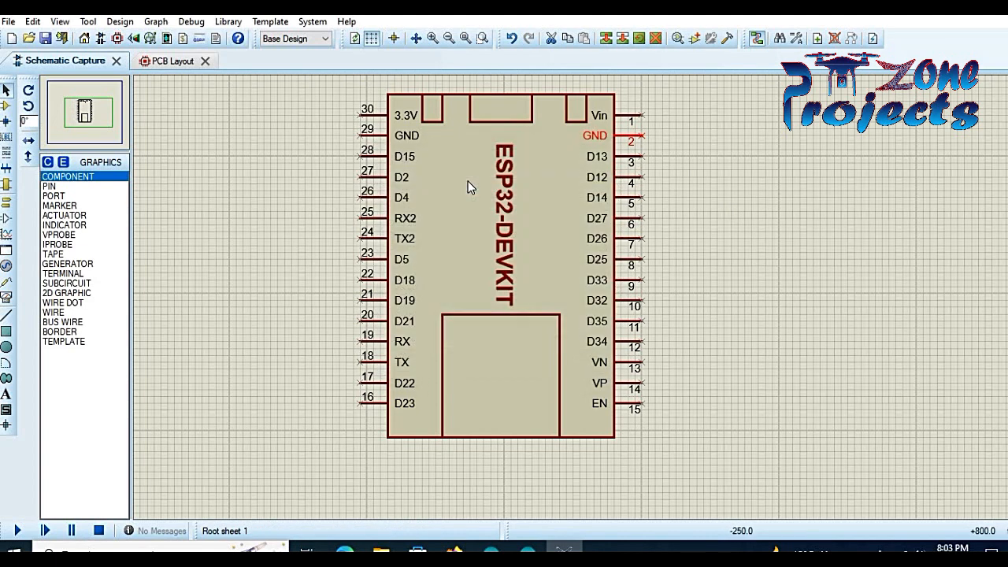
{"action": "double_click", "coordinate": [376, 139]}
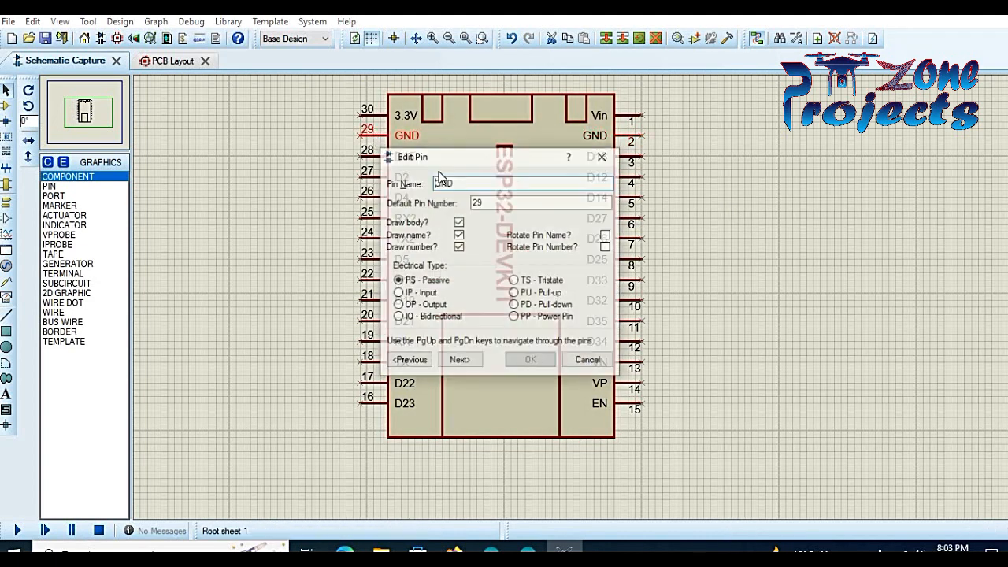
- Finish renaming pin 29 to GND1, then start Make Device as ESP32-DEVKIT past the first page
{"action": "type", "text": "1"}
{"action": "left_click", "coordinate": [530, 360]}
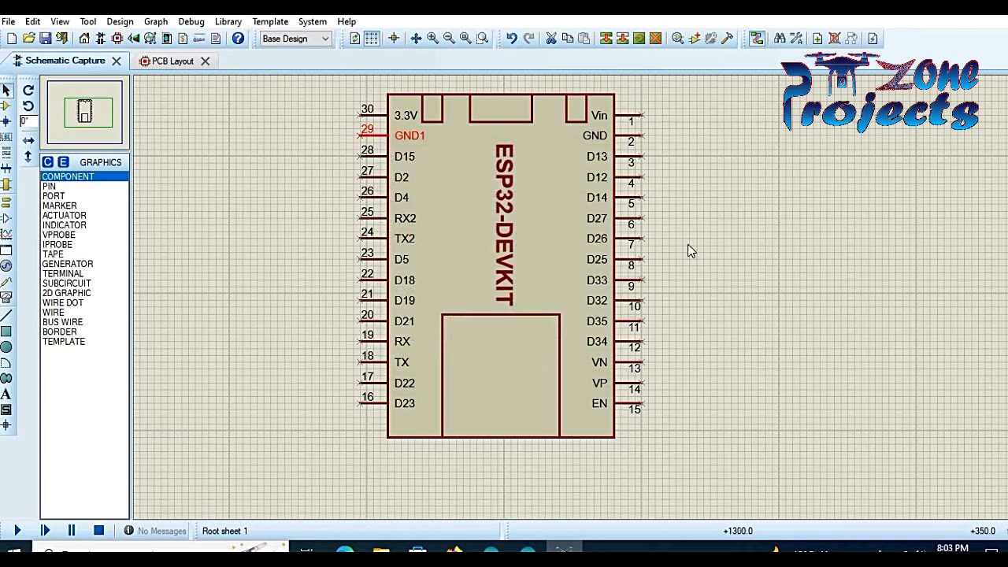
{"action": "left_click_drag", "start_coordinate": [347, 79], "coordinate": [662, 415]}
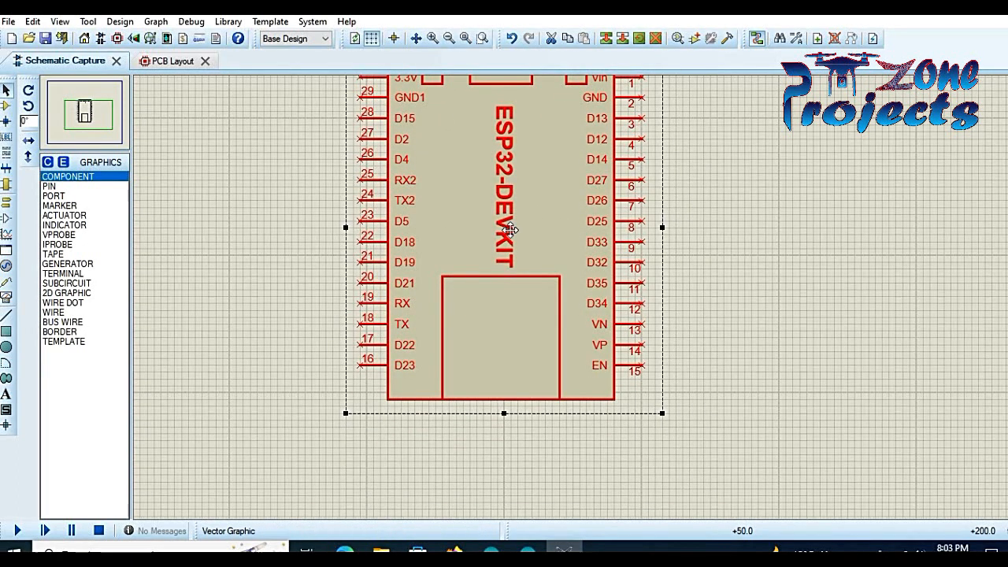
{"action": "right_click", "coordinate": [515, 223]}
{"action": "left_click", "coordinate": [619, 475]}
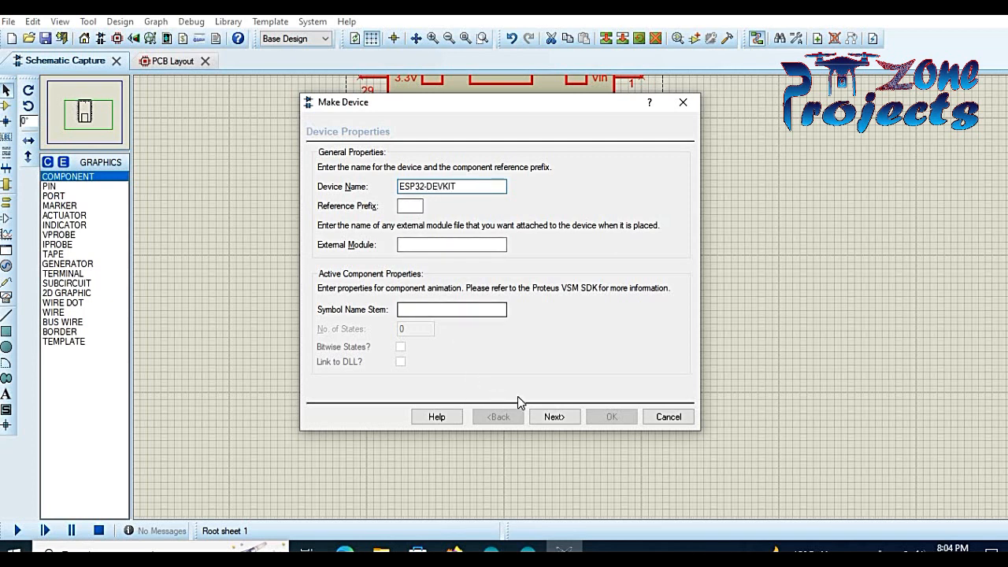
{"action": "left_click", "coordinate": [554, 416]}
- Assign the ESP32_UPDATED footprint as the ESP32-DEVKIT device's PCB package
{"action": "left_click", "coordinate": [375, 392]}
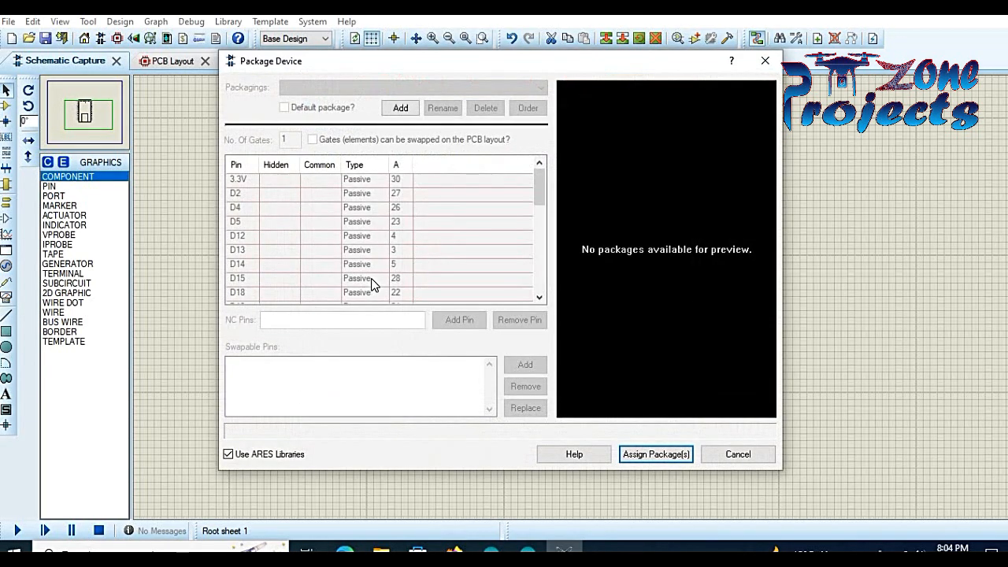
{"action": "left_click", "coordinate": [399, 109]}
{"action": "type", "text": "ESP"}
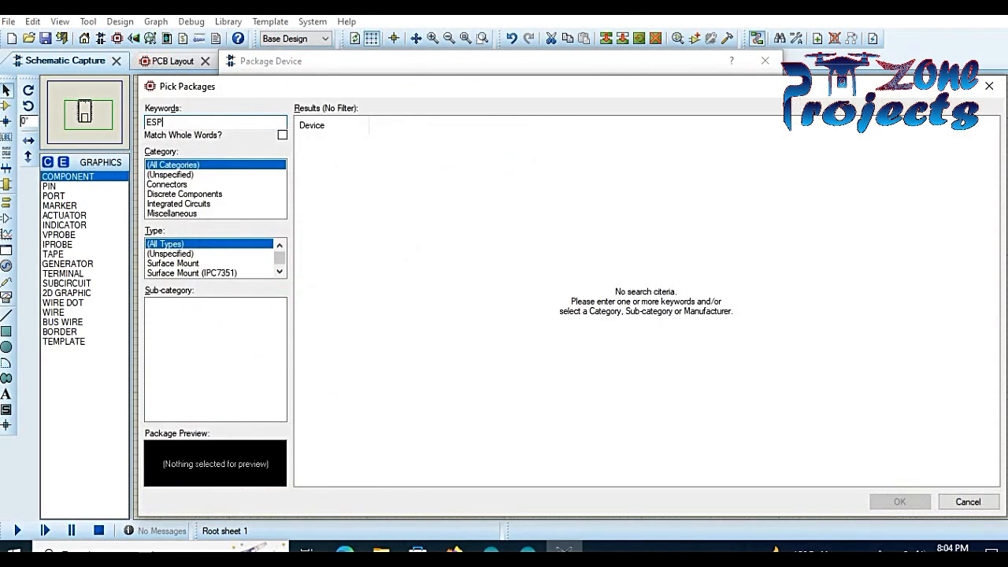
{"action": "type", "text": "32"}
{"action": "left_click", "coordinate": [415, 153]}
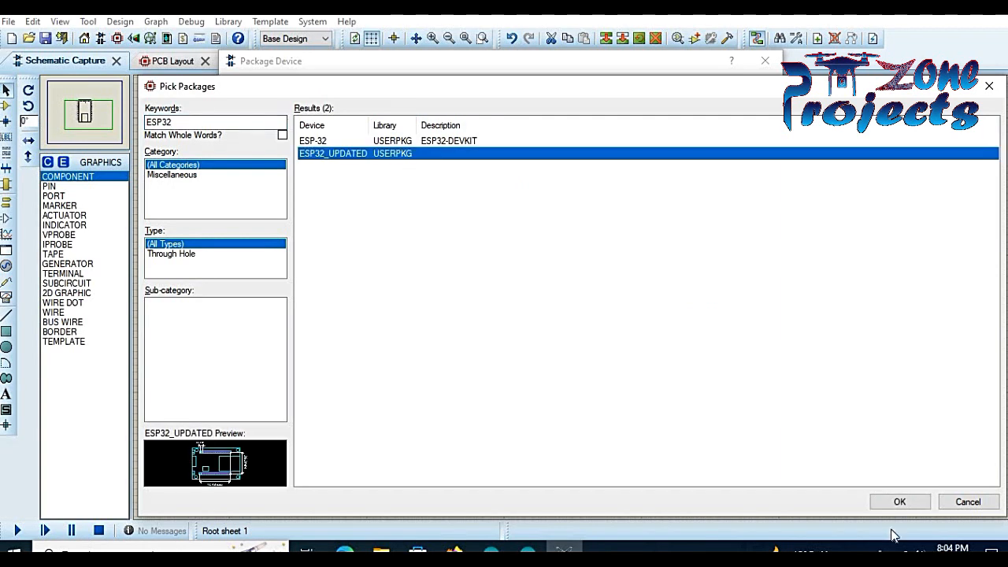
{"action": "left_click", "coordinate": [904, 501]}
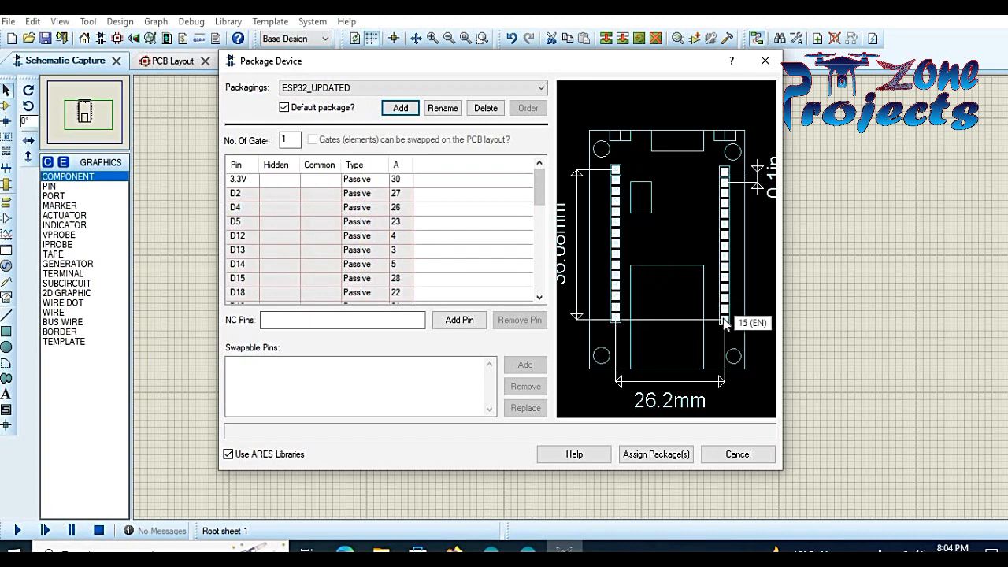
{"action": "left_click", "coordinate": [725, 178]}
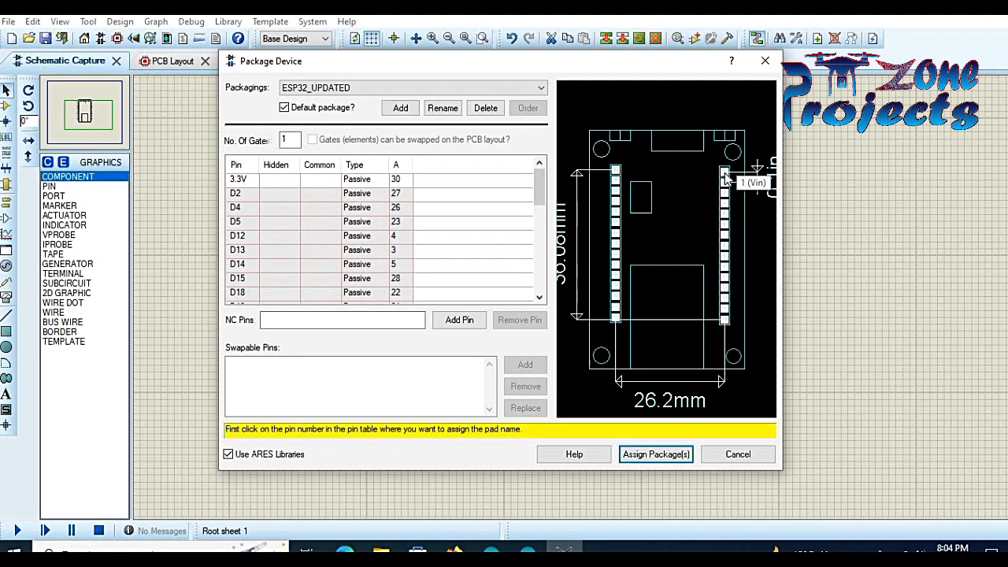
{"action": "left_click", "coordinate": [655, 454]}
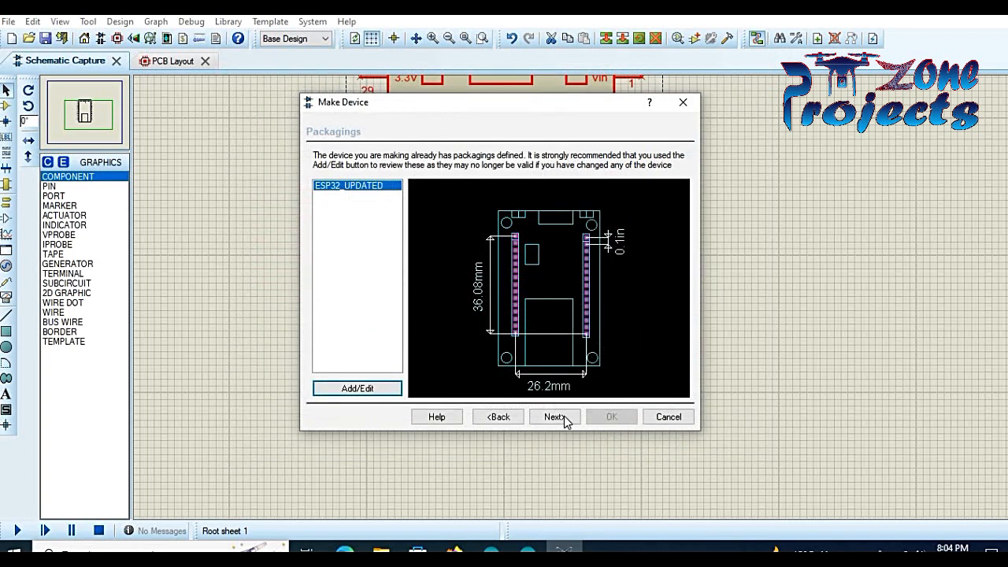
{"action": "left_click", "coordinate": [564, 420]}
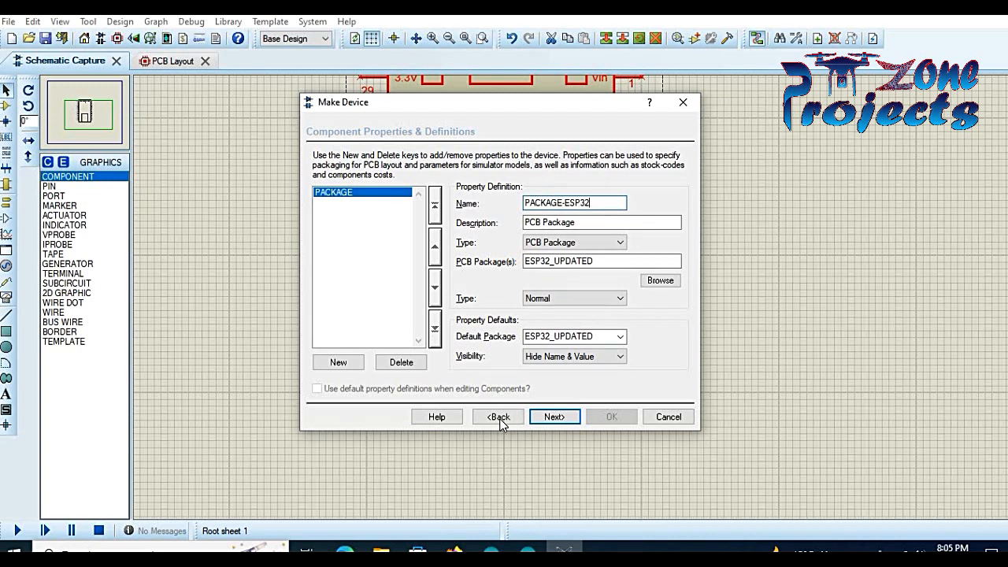
- File the device under category Arduino with a new sub-category ESP-BOARD
{"action": "left_click", "coordinate": [555, 419]}
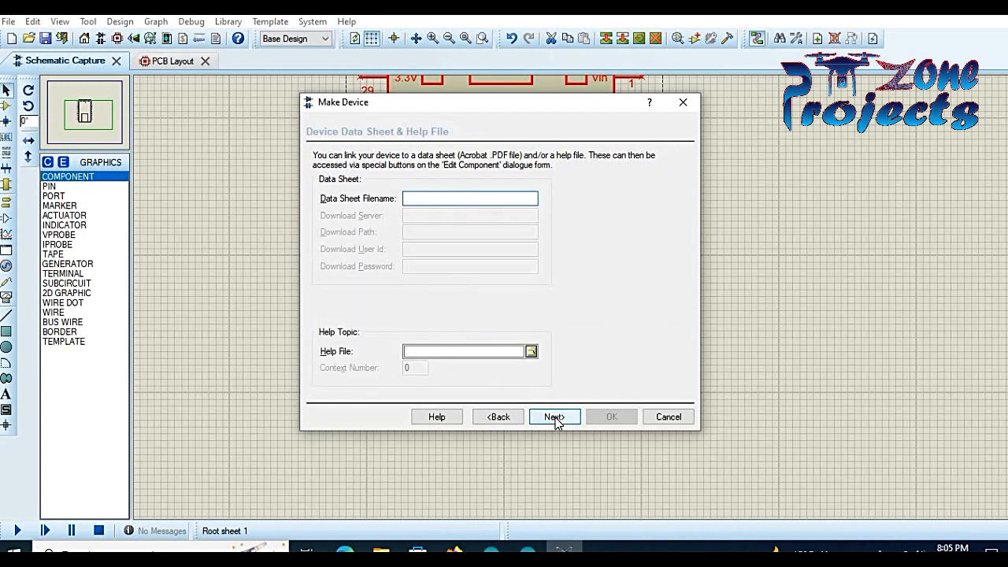
{"action": "left_click", "coordinate": [554, 419]}
{"action": "left_click", "coordinate": [525, 175]}
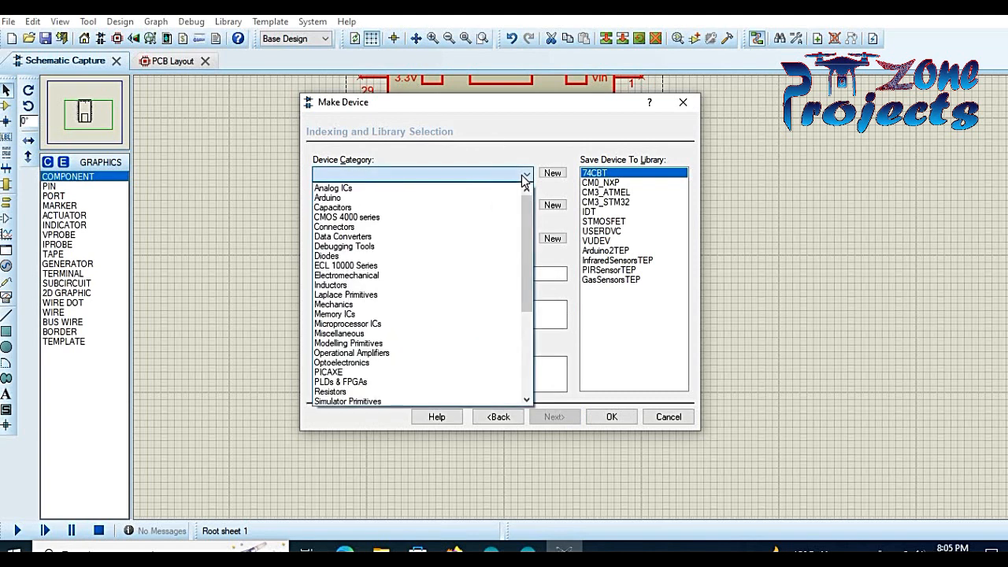
{"action": "left_click", "coordinate": [508, 198]}
{"action": "left_click", "coordinate": [516, 206]}
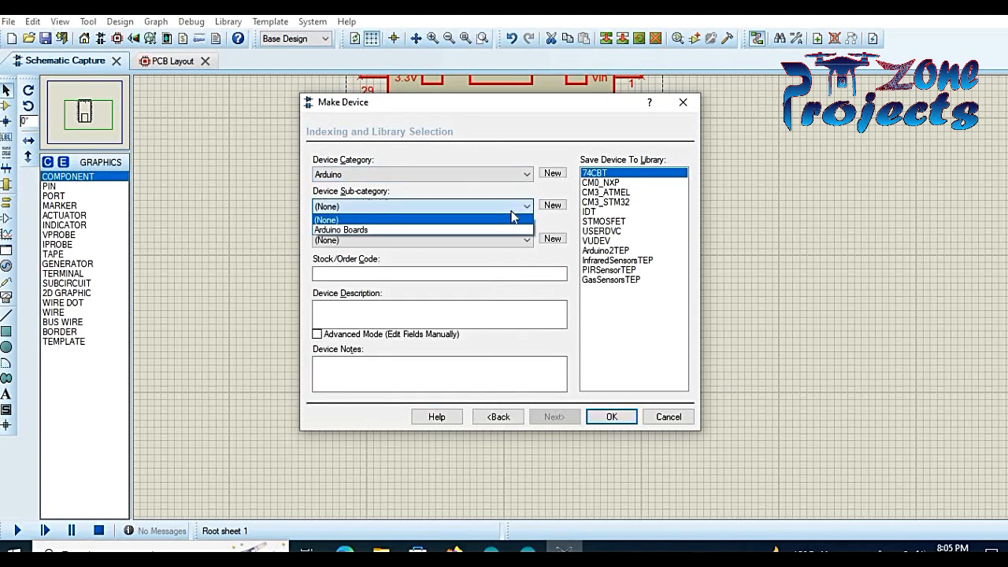
{"action": "left_click", "coordinate": [552, 205]}
{"action": "type", "text": "ESP-BOARD"}
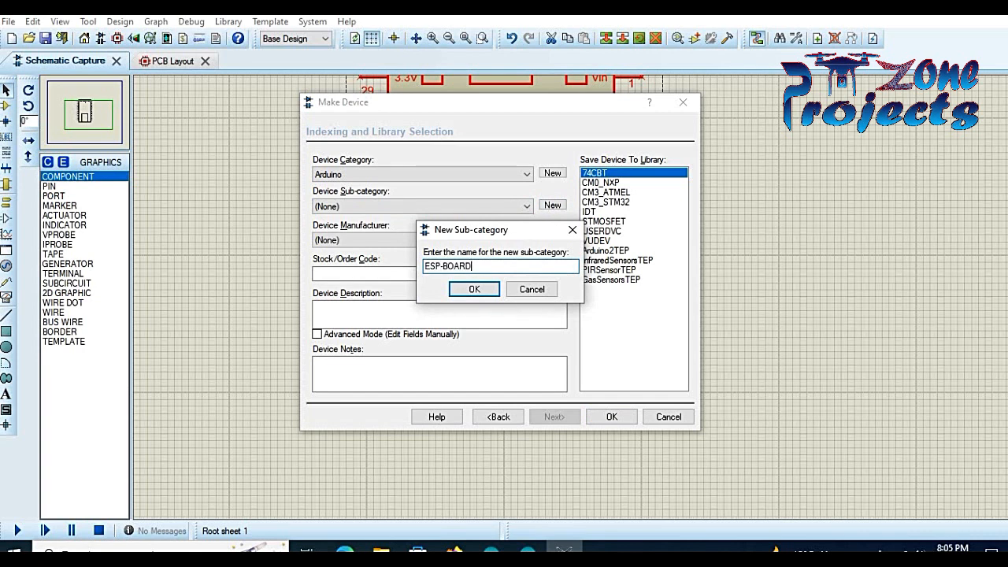
{"action": "left_click", "coordinate": [474, 289]}
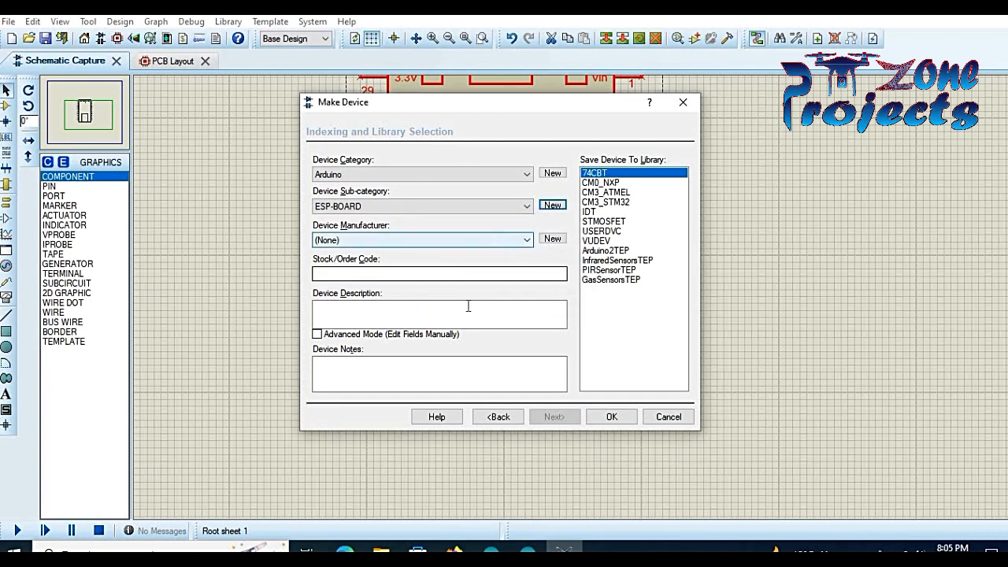
- Store the device in the USERDVC library and finish the Make Device wizard
{"action": "left_click", "coordinate": [632, 231]}
{"action": "left_click", "coordinate": [632, 213]}
{"action": "left_click", "coordinate": [628, 174]}
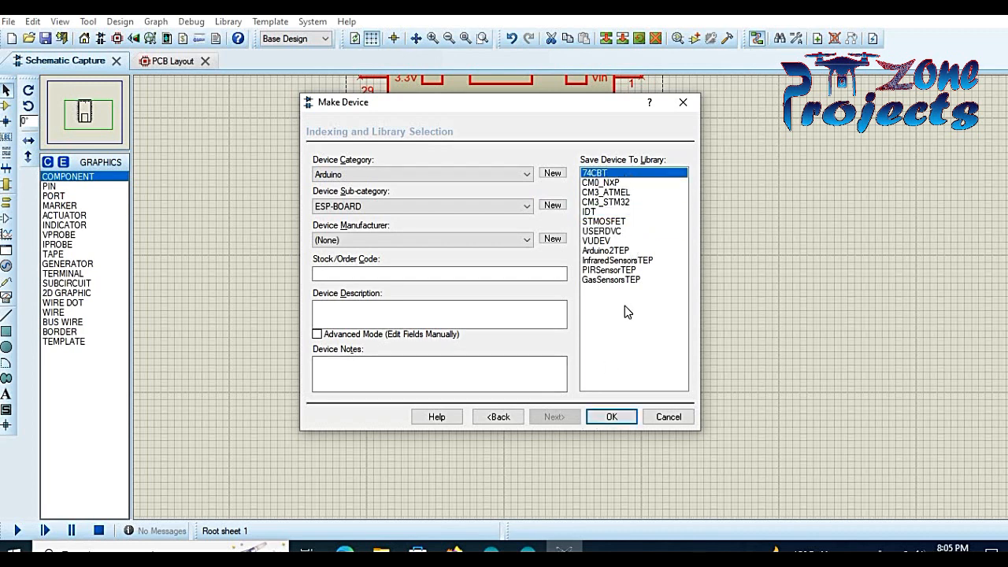
{"action": "left_click", "coordinate": [616, 231]}
{"action": "left_click", "coordinate": [613, 415]}
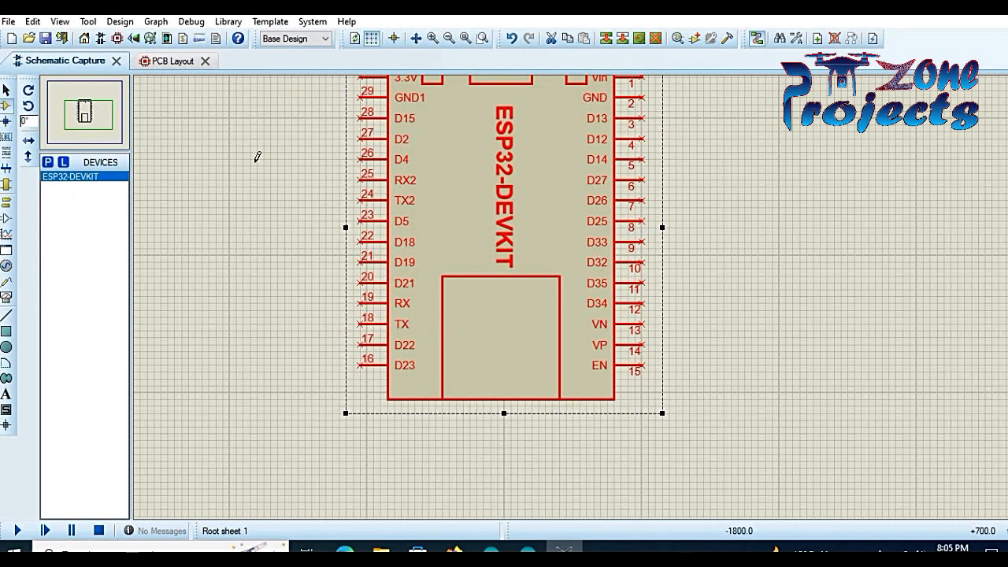
- Place a new ESP32-DEVKIT part from the library, found by searching ESP32
{"action": "left_click", "coordinate": [48, 161]}
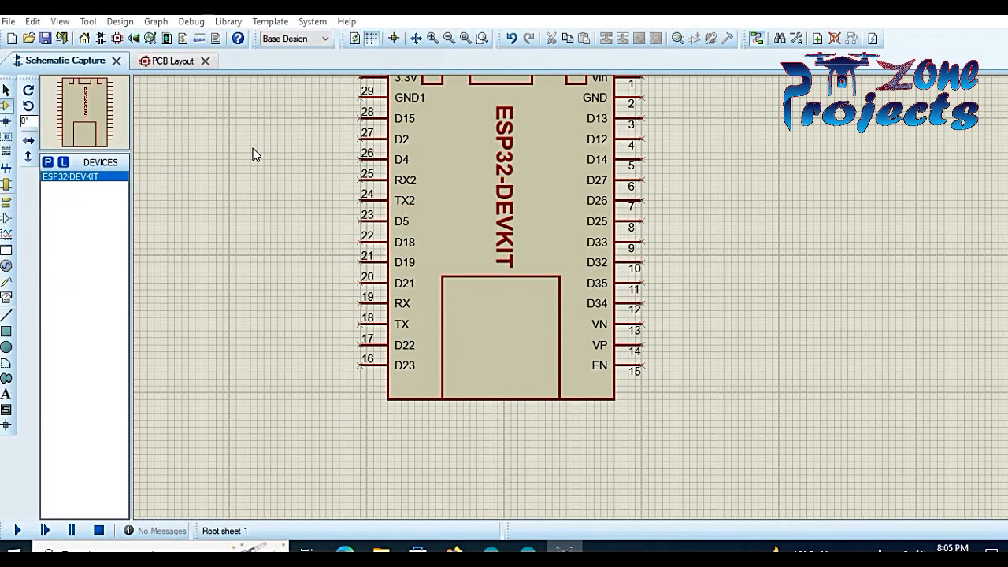
{"action": "type", "text": "ESP32"}
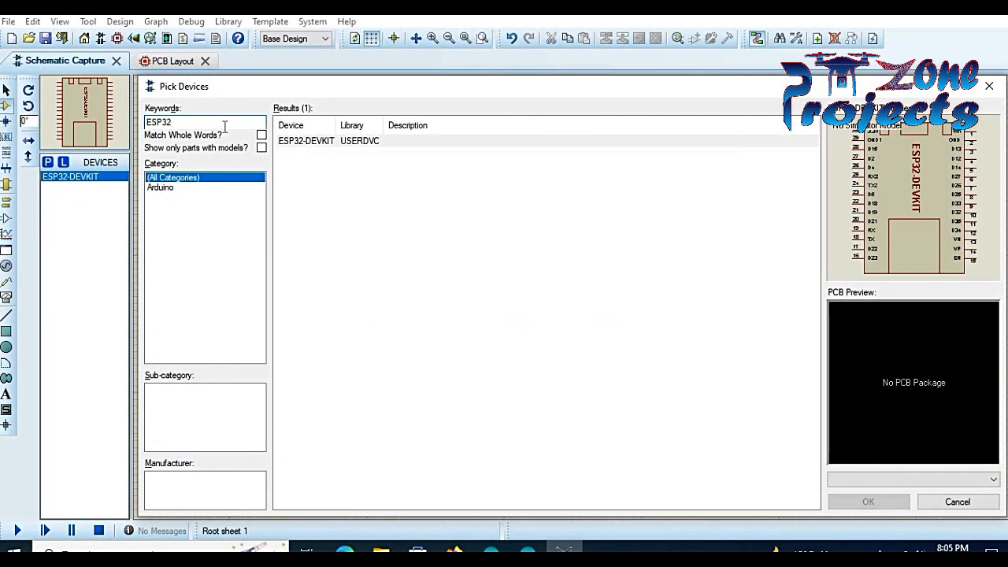
{"action": "left_click", "coordinate": [364, 141]}
{"action": "left_click", "coordinate": [868, 501]}
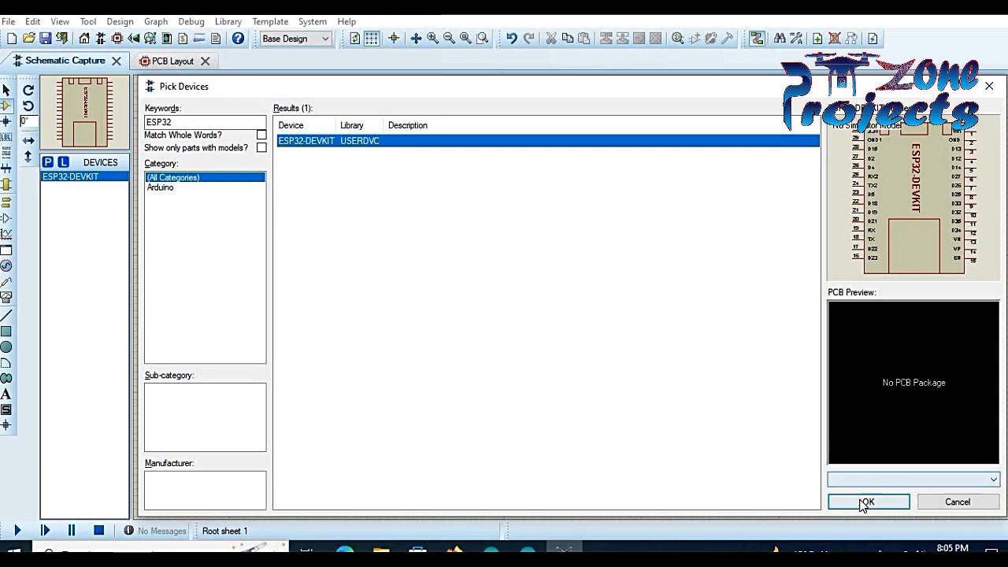
{"action": "left_click", "coordinate": [703, 187]}
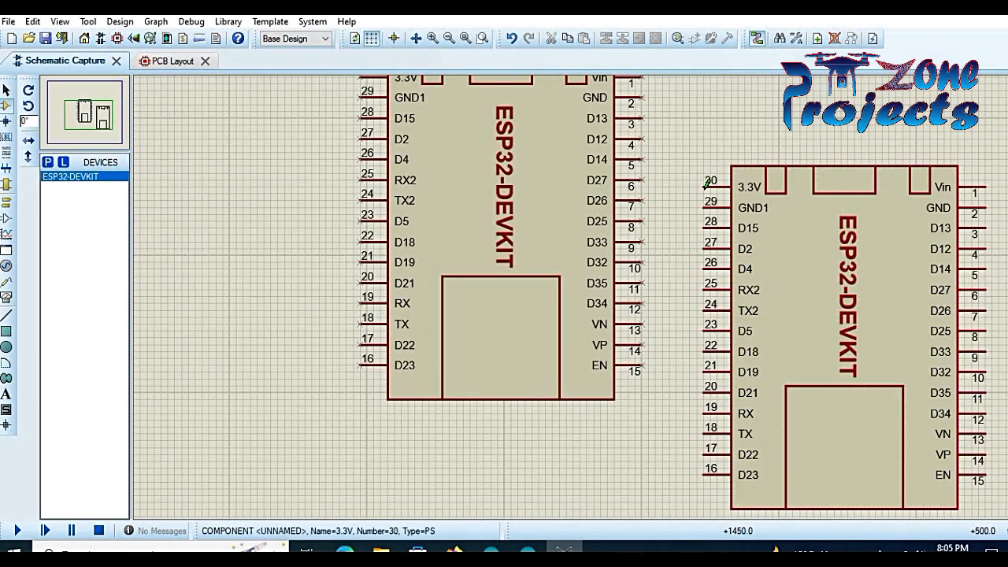
- Zoom out and delete the original ESP32-DEVKIT symbol on the left
{"action": "left_click", "coordinate": [86, 110]}
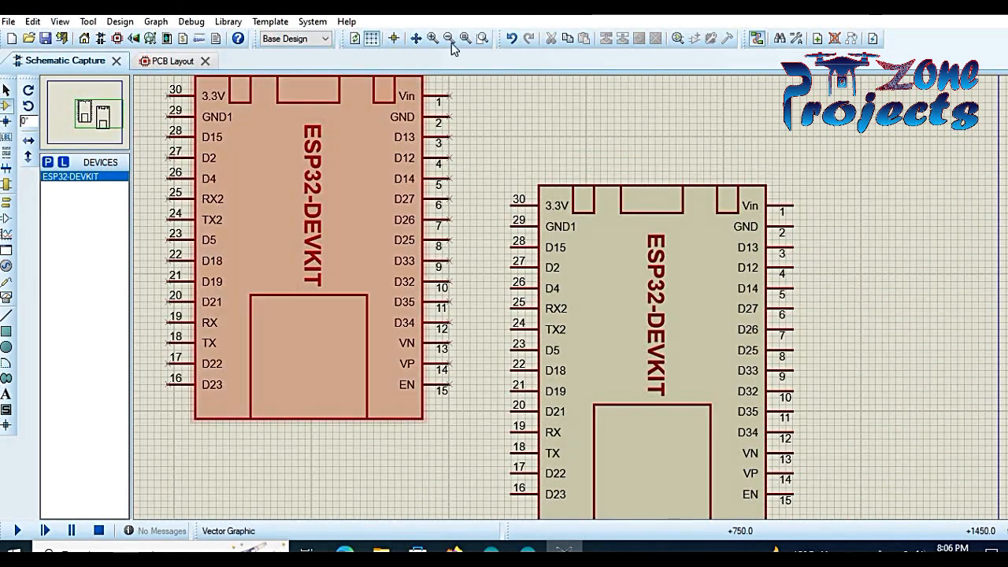
{"action": "left_click", "coordinate": [448, 38]}
{"action": "left_click_drag", "start_coordinate": [288, 125], "coordinate": [512, 409]}
{"action": "key", "text": "Delete"}
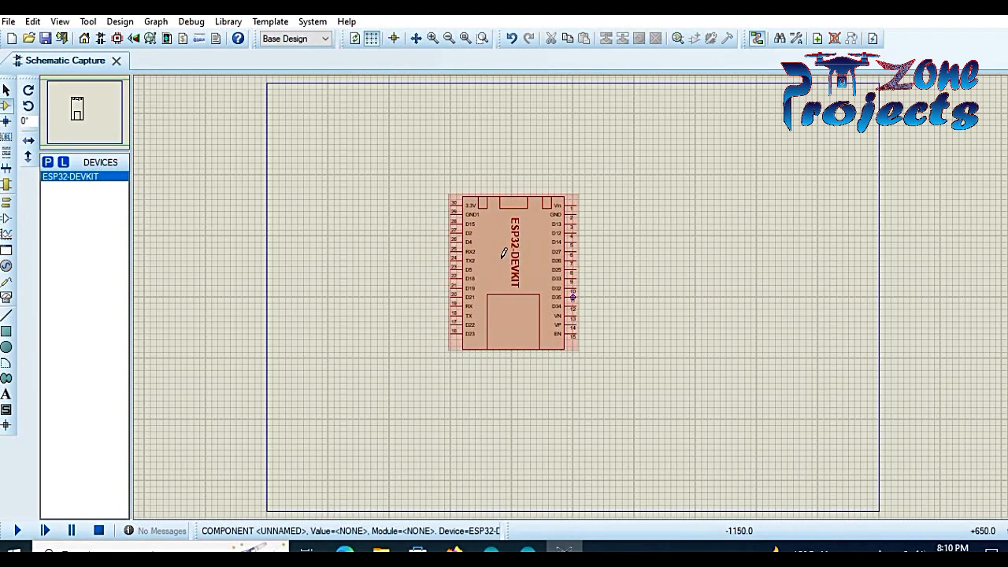
- Check the ESP32 part in the Packaging Tool and close it without changes
{"action": "right_click", "coordinate": [512, 263]}
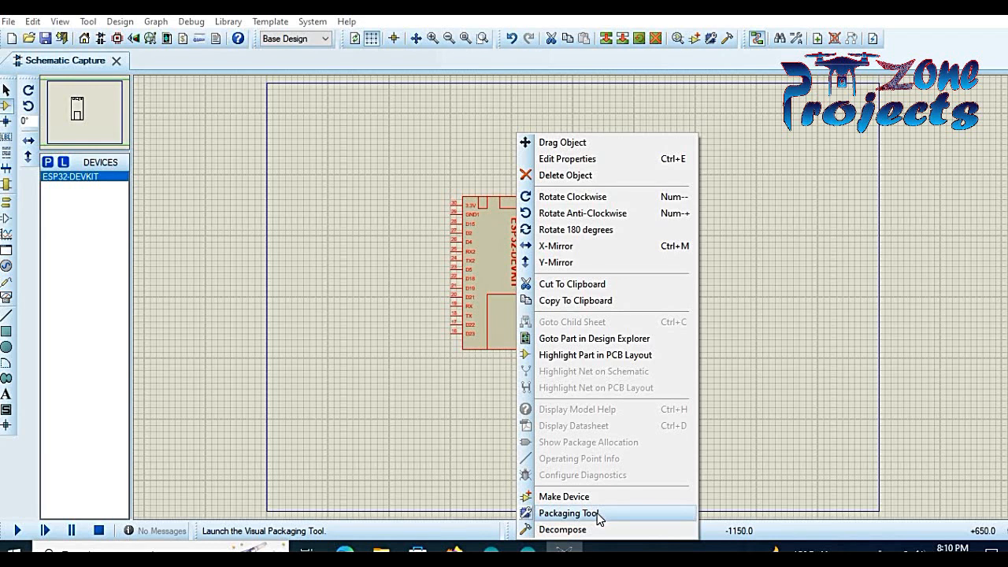
{"action": "left_click", "coordinate": [596, 513]}
{"action": "left_click", "coordinate": [498, 299]}
{"action": "left_click", "coordinate": [655, 454]}
- Confirm U1's properties show the ESP32_UPDATED PCB package, then switch to PCB Layout
{"action": "right_click", "coordinate": [540, 306]}
{"action": "left_click", "coordinate": [640, 162]}
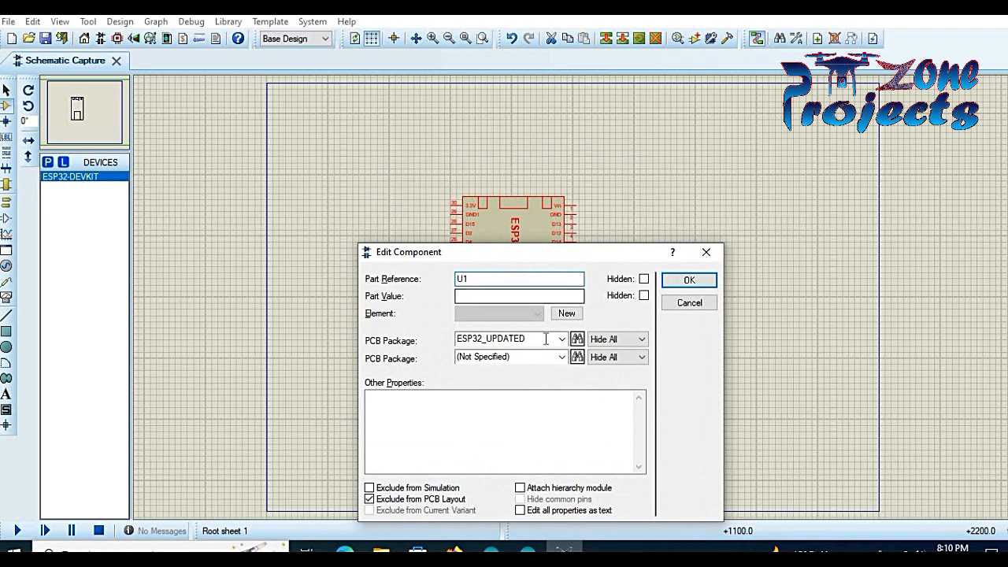
{"action": "left_click", "coordinate": [698, 284]}
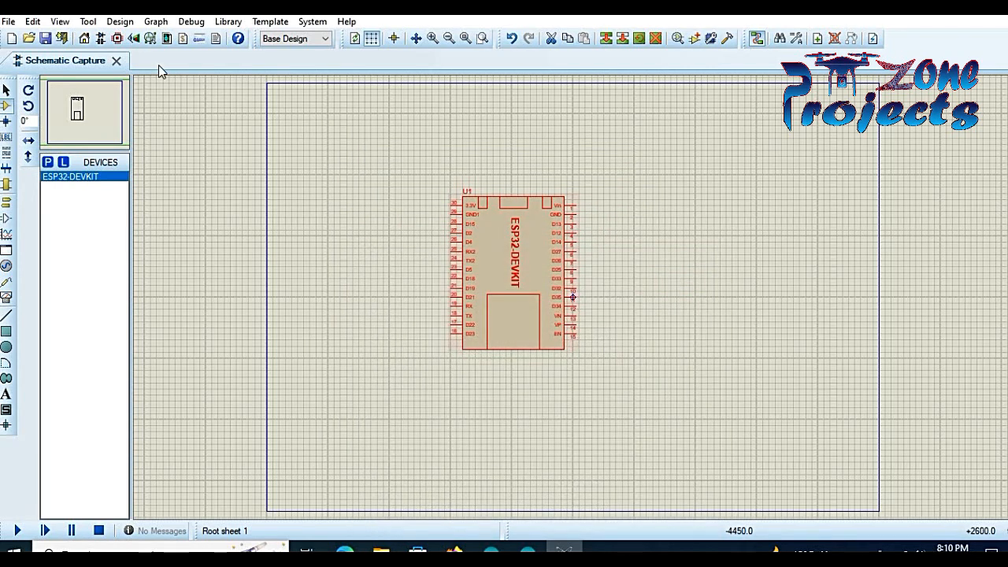
{"action": "left_click", "coordinate": [117, 38]}
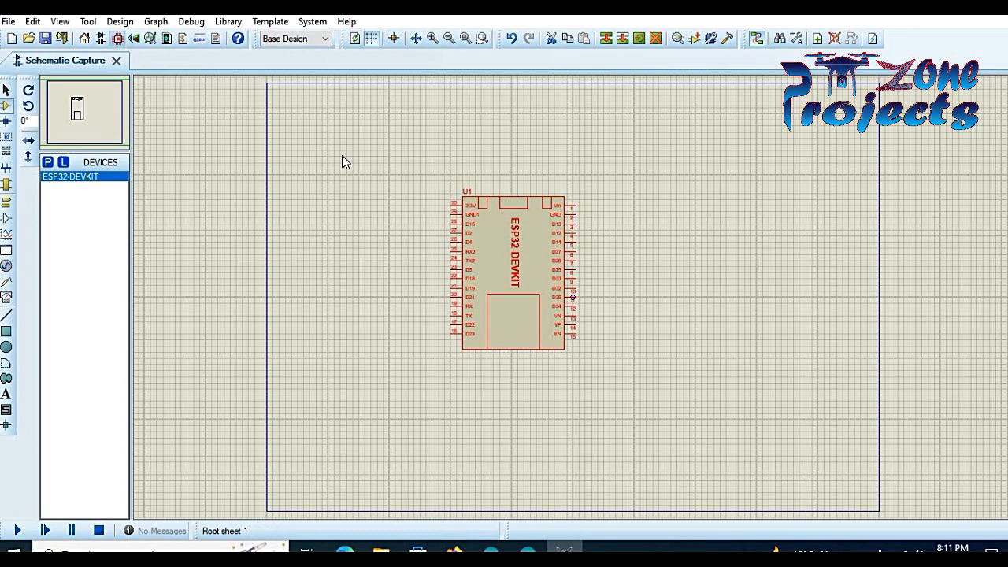
- Place U1 on the board using the ESP32_UPDATED footprint
{"action": "left_click", "coordinate": [6, 105]}
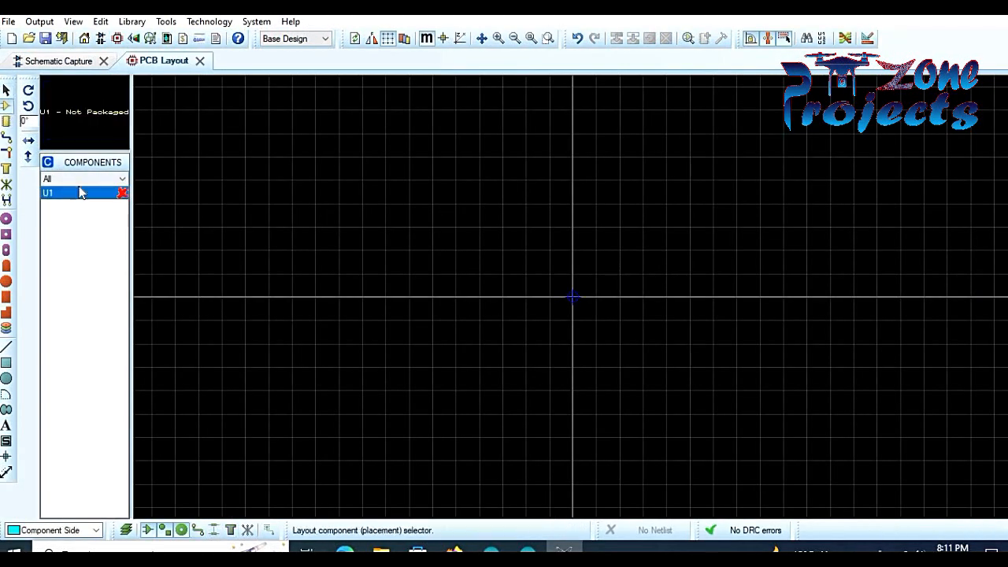
{"action": "left_click", "coordinate": [81, 191]}
{"action": "left_click", "coordinate": [432, 259]}
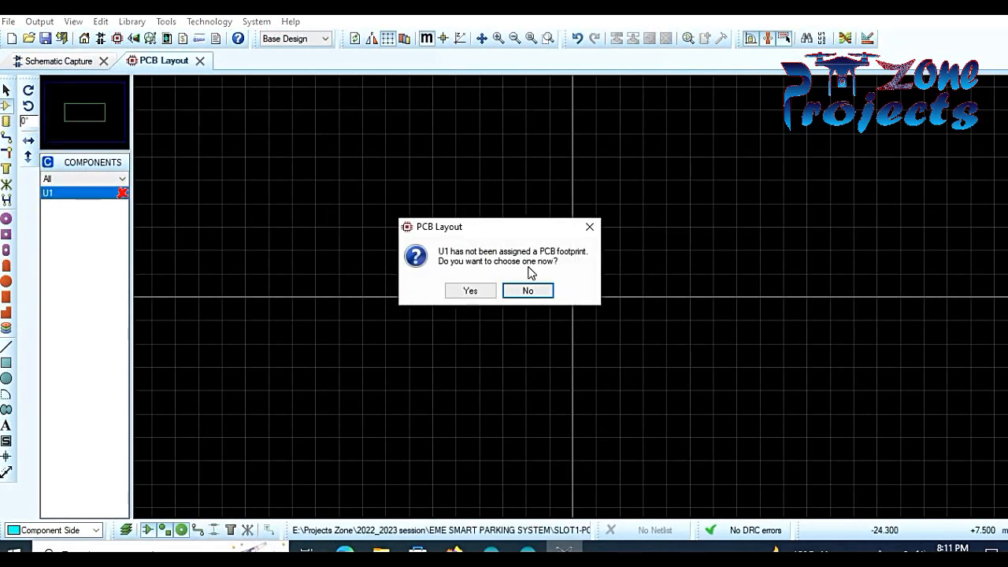
{"action": "left_click", "coordinate": [469, 291]}
{"action": "type", "text": "ES"}
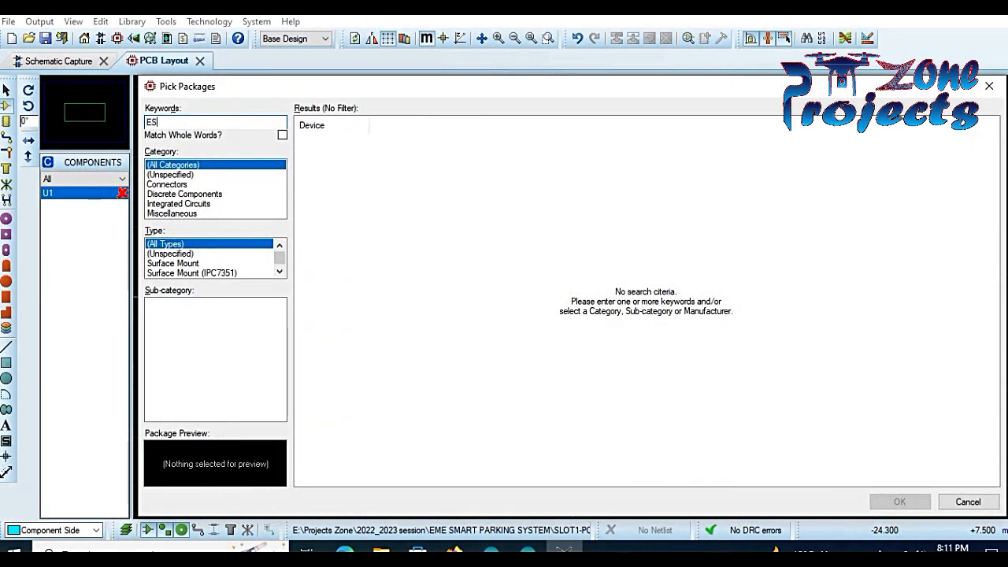
{"action": "type", "text": "P32"}
{"action": "key", "text": "Down"}
{"action": "key", "text": "Down"}
{"action": "key", "text": "Return"}
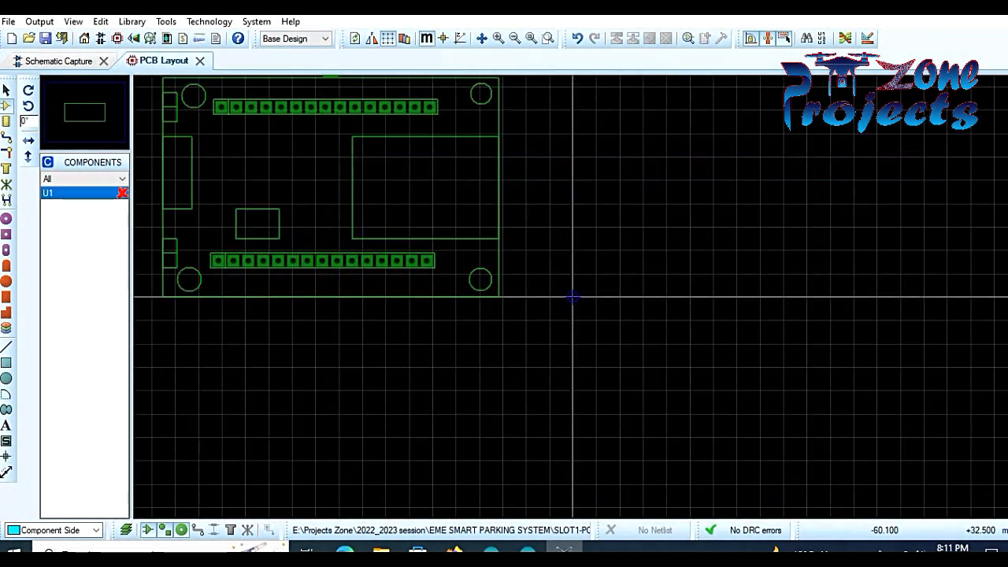
{"action": "left_click", "coordinate": [393, 167]}
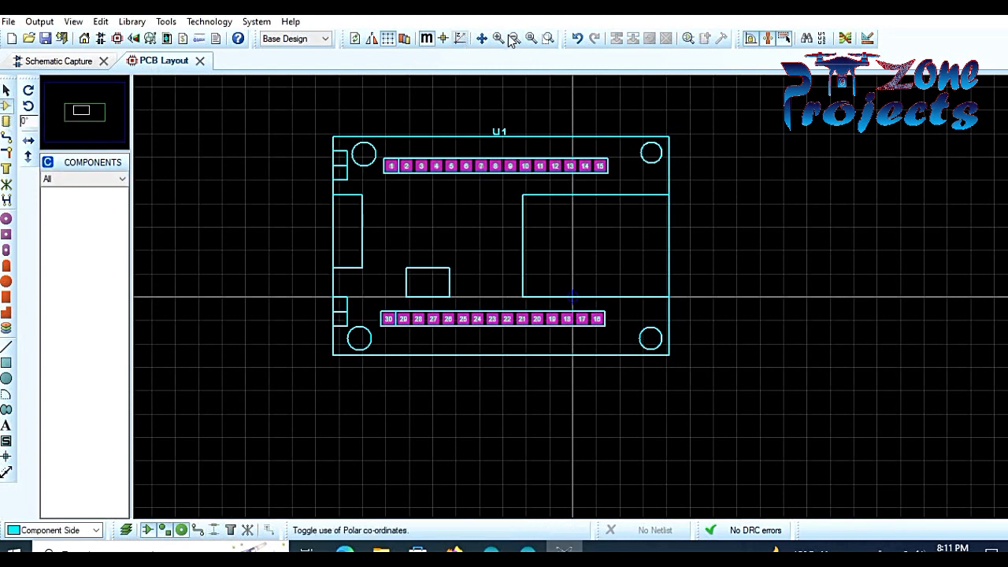
- Draw a rectangular Board Edge outline around the U1 footprint
{"action": "left_click", "coordinate": [6, 363]}
{"action": "left_click", "coordinate": [95, 530]}
{"action": "left_click", "coordinate": [45, 515]}
{"action": "left_click", "coordinate": [251, 90]}
{"action": "left_click", "coordinate": [748, 411]}
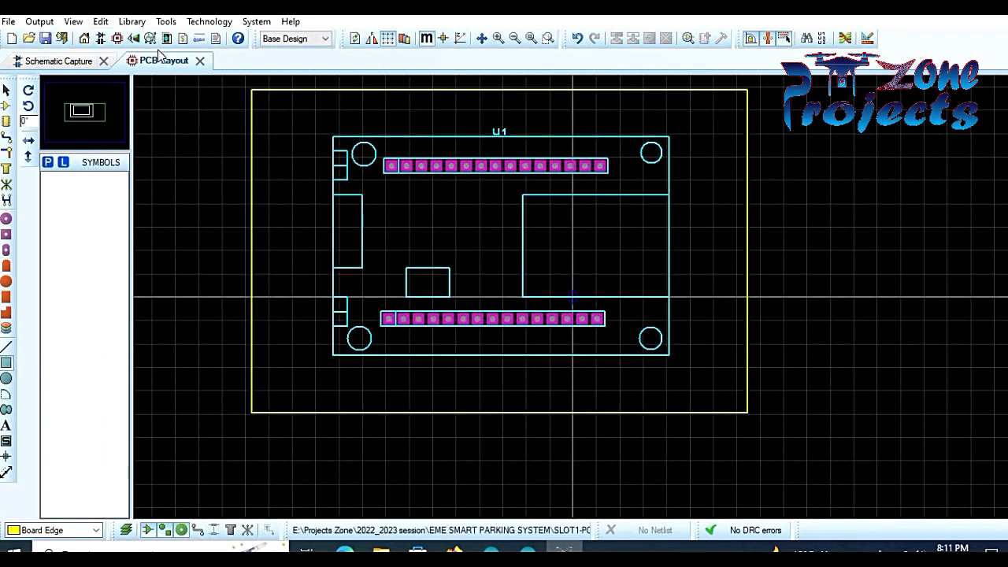
- Show the board in 3D Visualizer, toggling components off and on to display the ESP32 module
{"action": "left_click", "coordinate": [133, 38]}
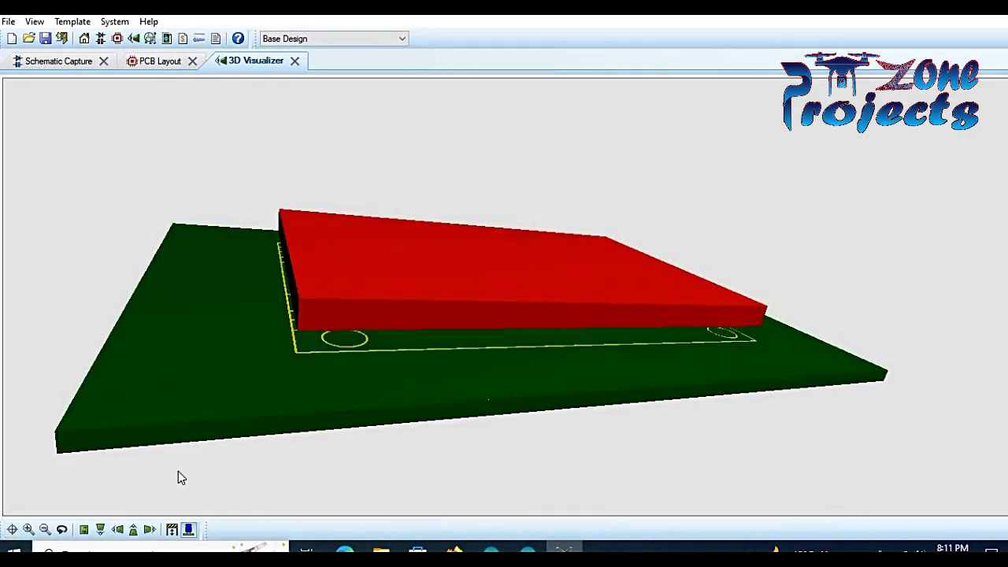
{"action": "left_click", "coordinate": [188, 529]}
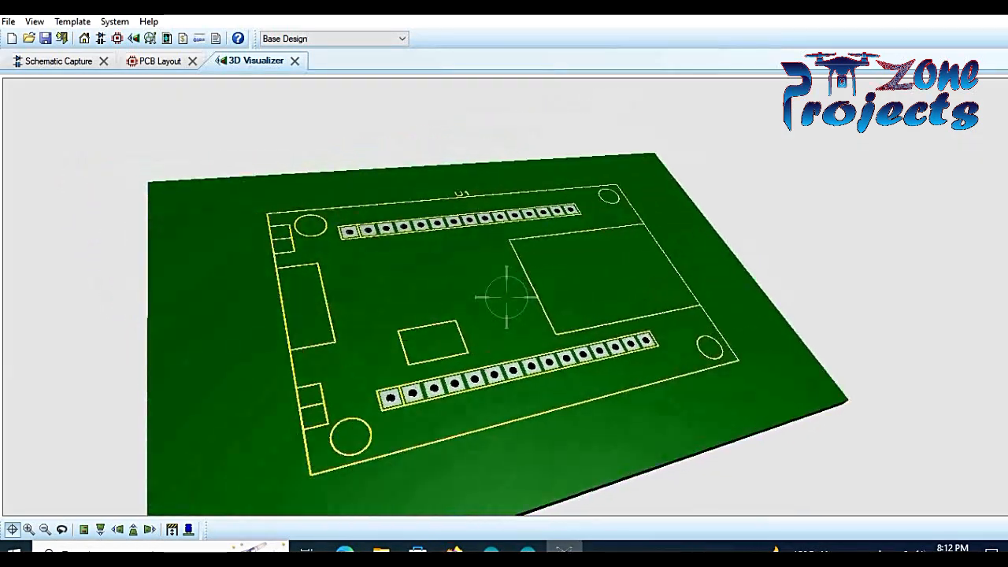
{"action": "left_click", "coordinate": [188, 529]}
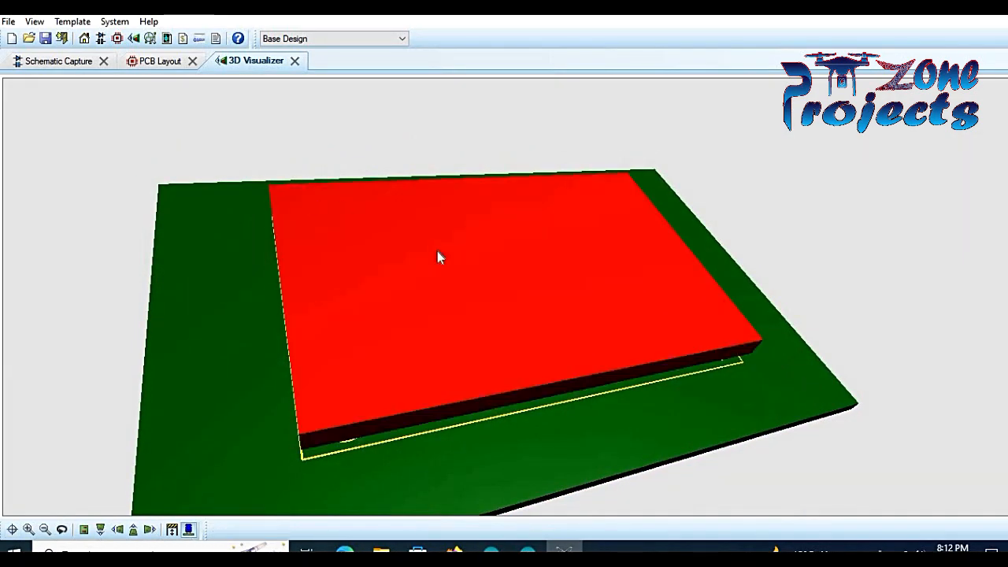